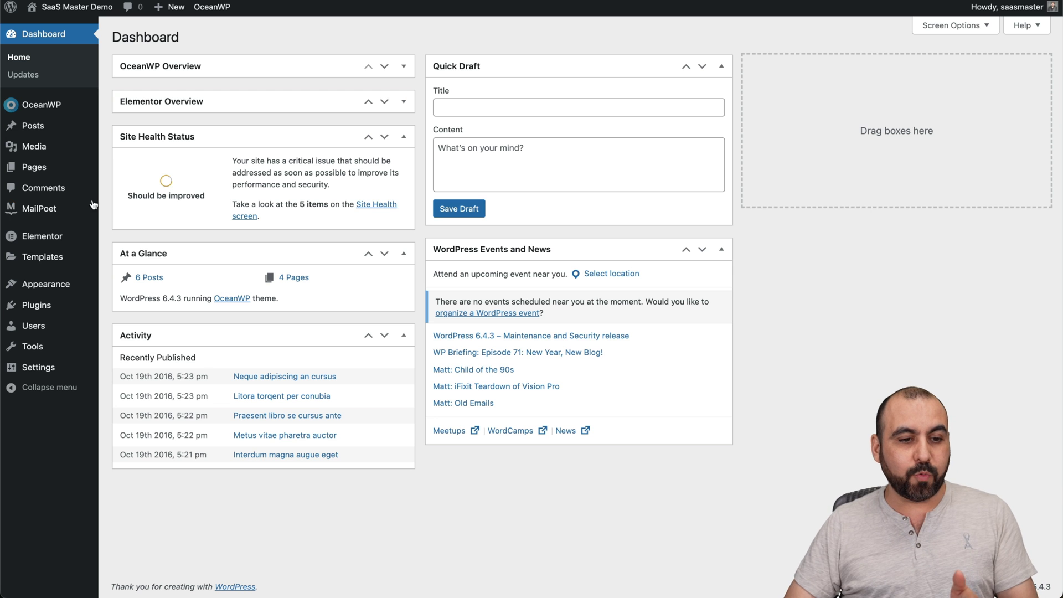
Open MailPoet Home, scroll through its checklist and subscriber summary, then go to Plugins.
left_click(39, 208)
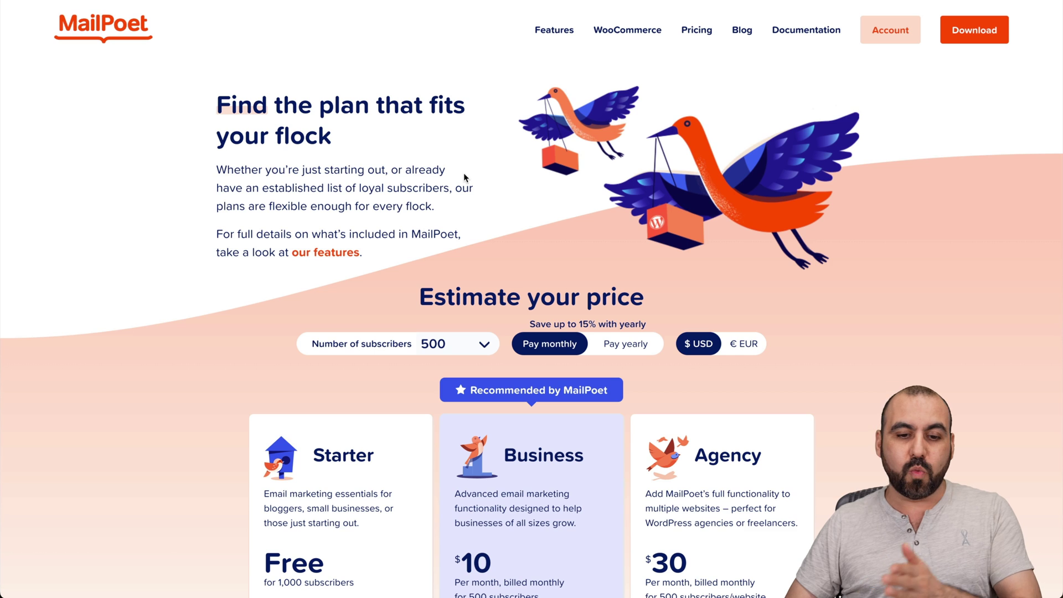
scroll(446, 354, "down", 10)
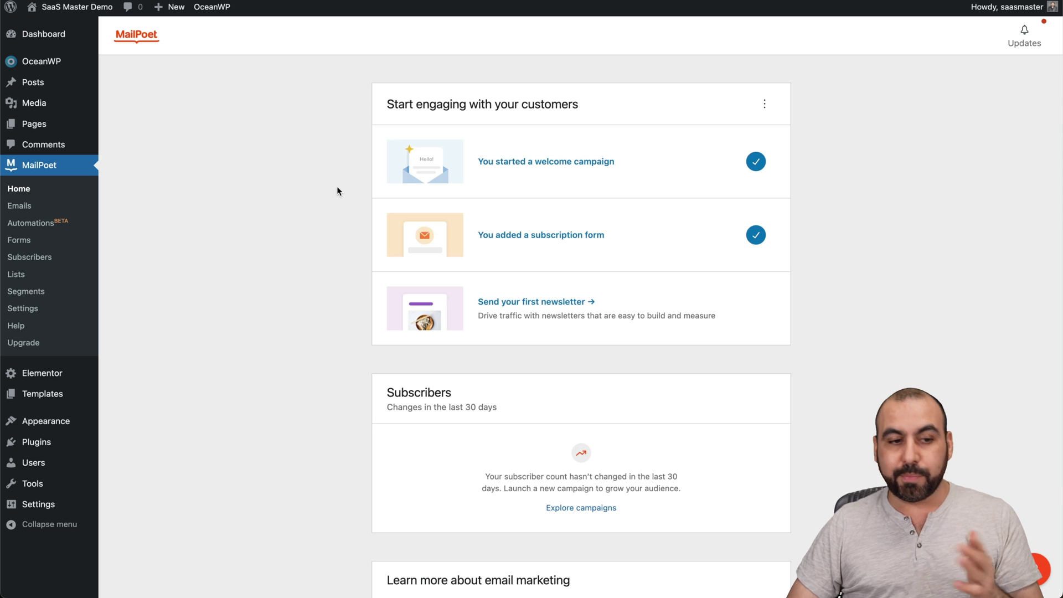
left_click(37, 442)
Search the plugin directory for 'mailpoet', confirm it shows Active, then return to MailPoet.
left_click(206, 41)
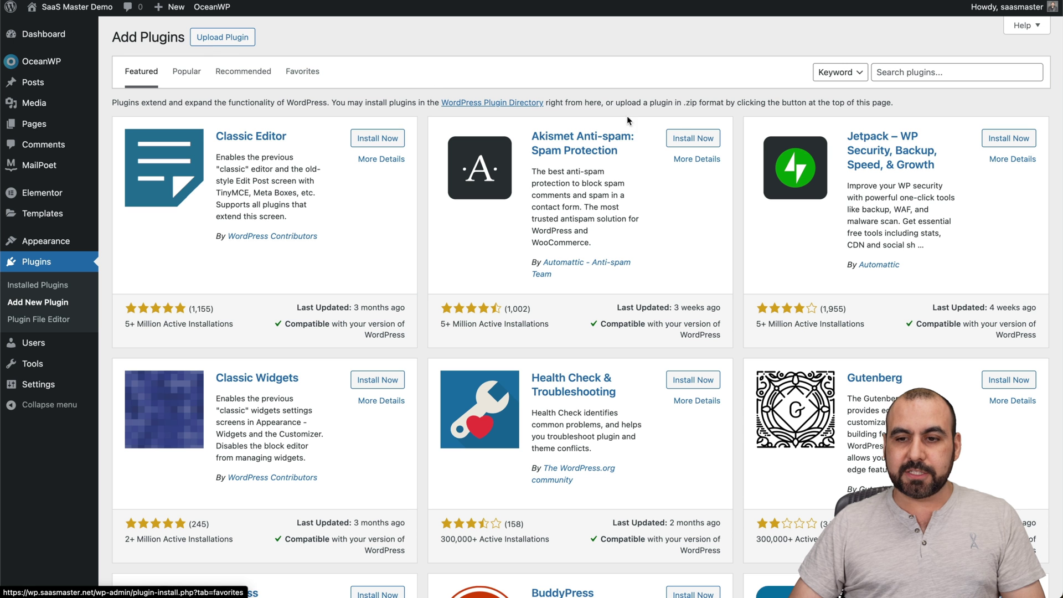
left_click(918, 74)
type("mailpoet")
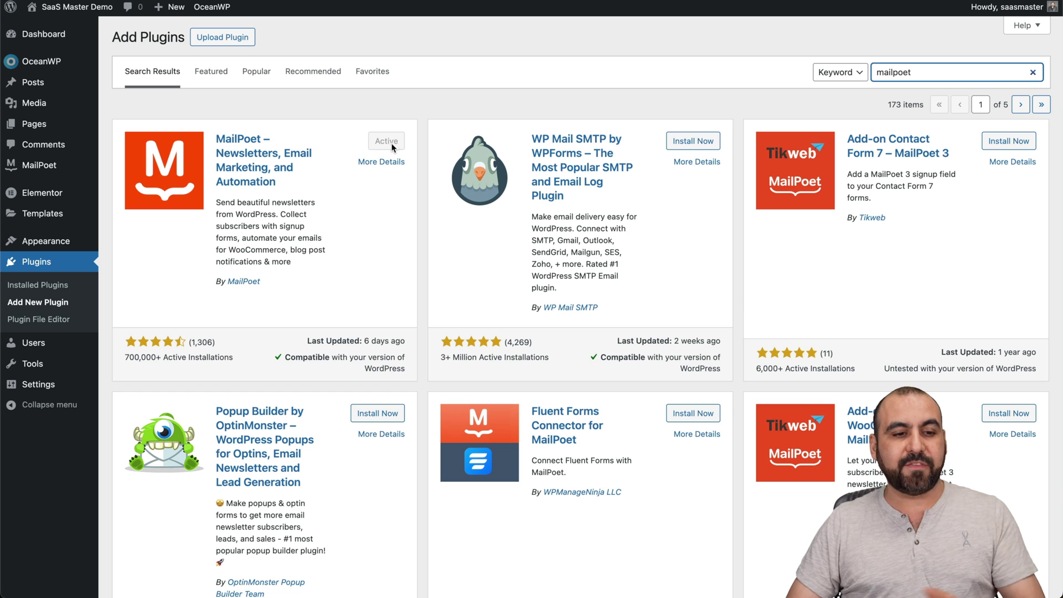
left_click(39, 165)
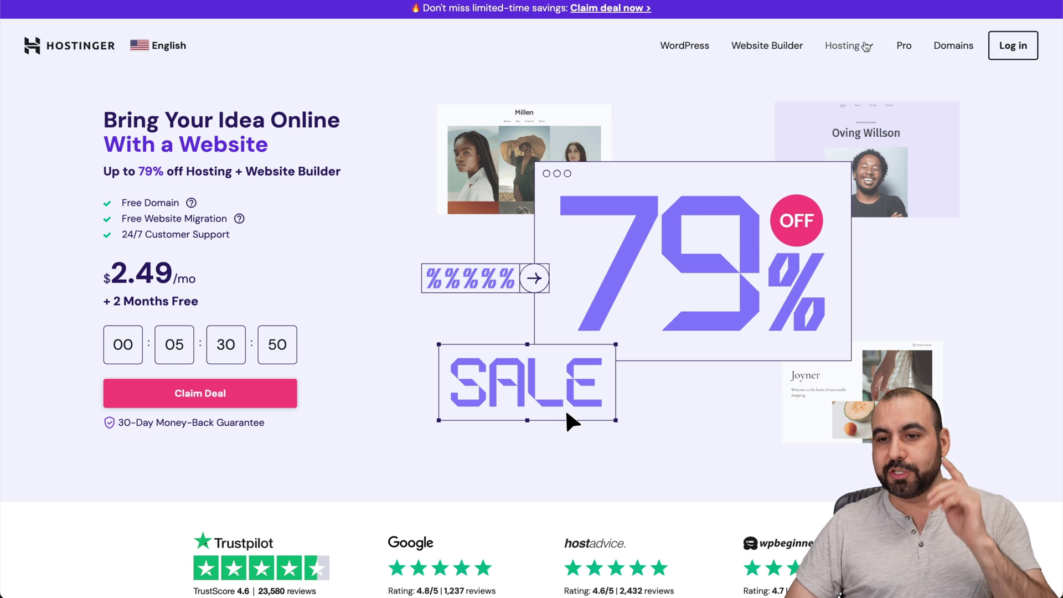
Add Hostinger's Business web hosting plan to the cart from the Web Hosting page.
mouse_move(842, 45)
left_click(842, 85)
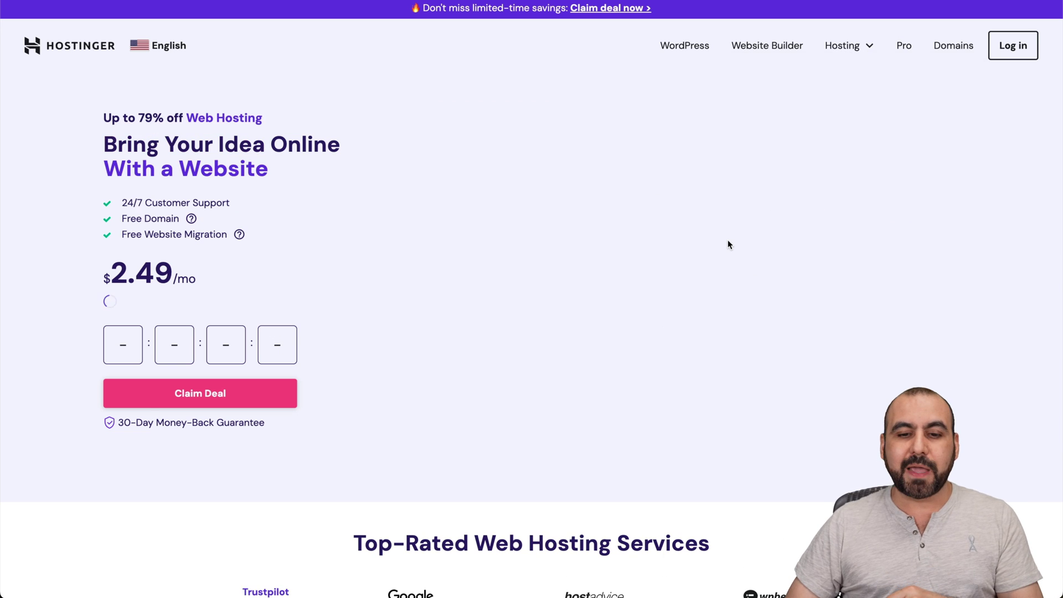
scroll(727, 242, "down", 12)
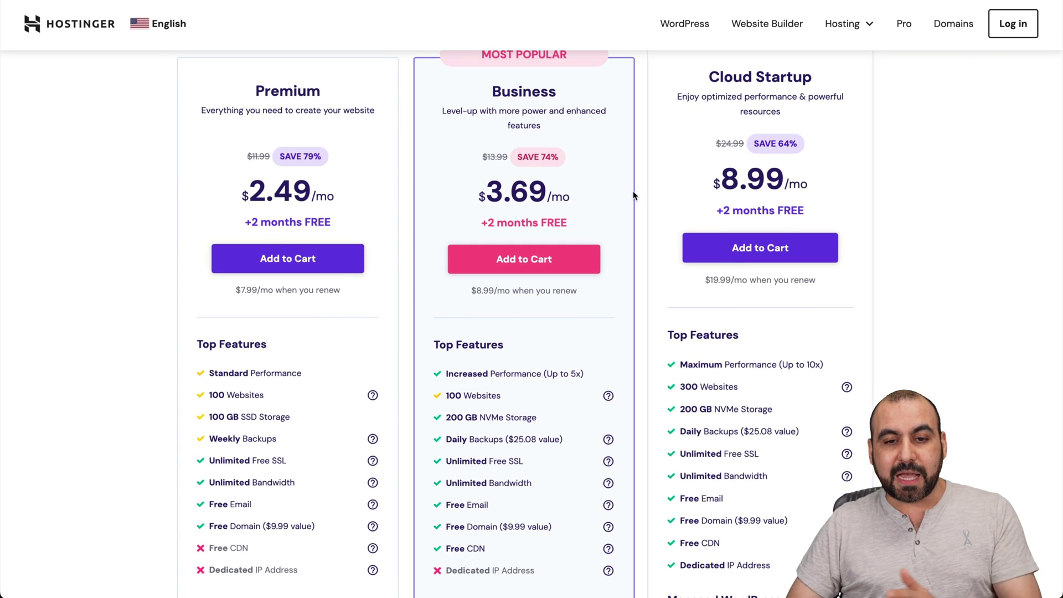
scroll(620, 185, "up", 1)
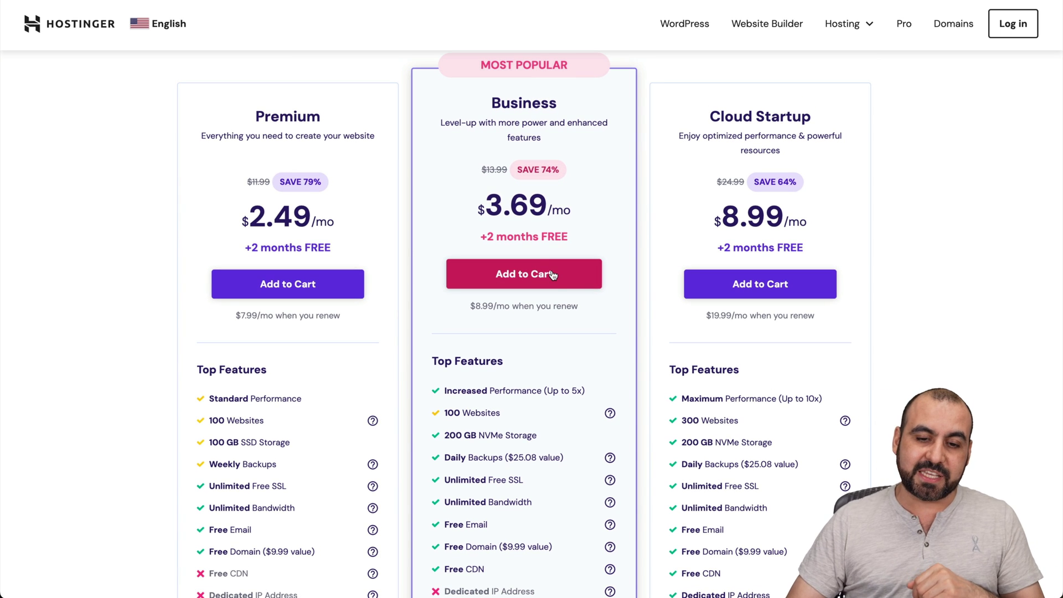
left_click(552, 275)
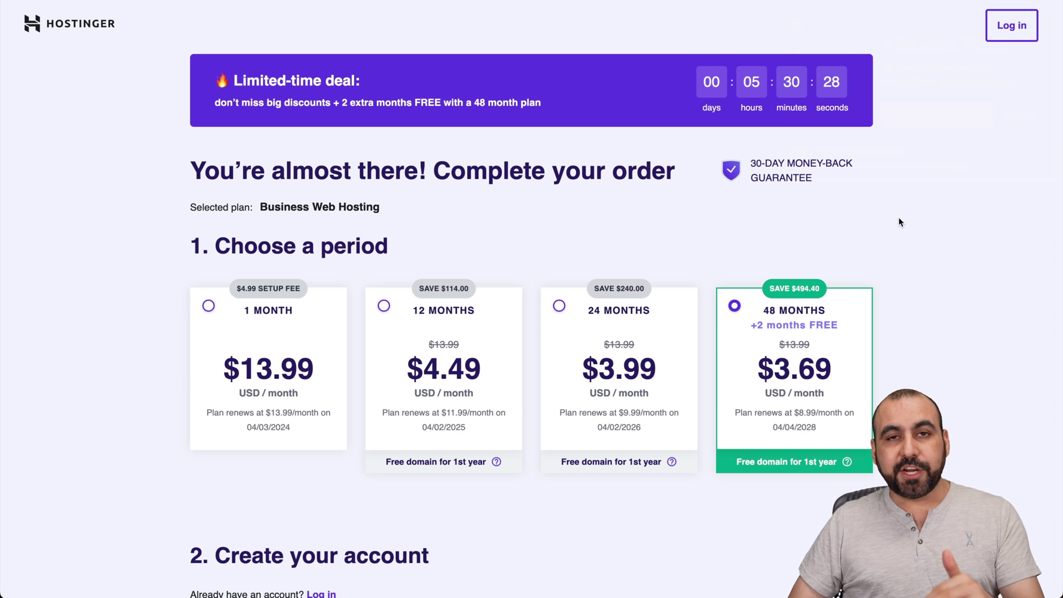
Enter and apply the coupon code in the order summary, lowering the total to $159.41.
scroll(900, 219, "down", 3)
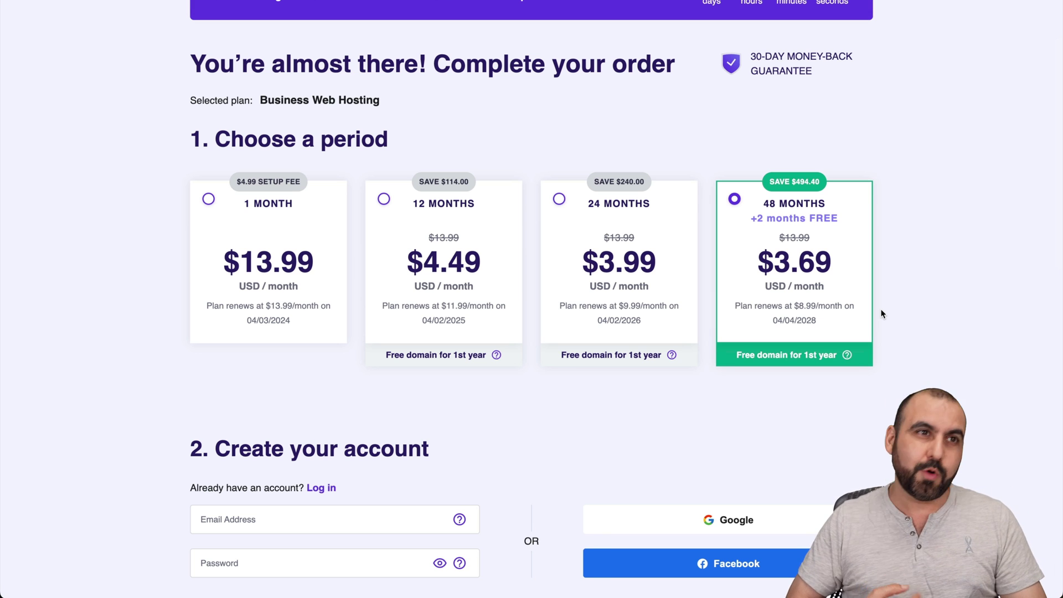
scroll(882, 314, "down", 2)
scroll(882, 314, "down", 13)
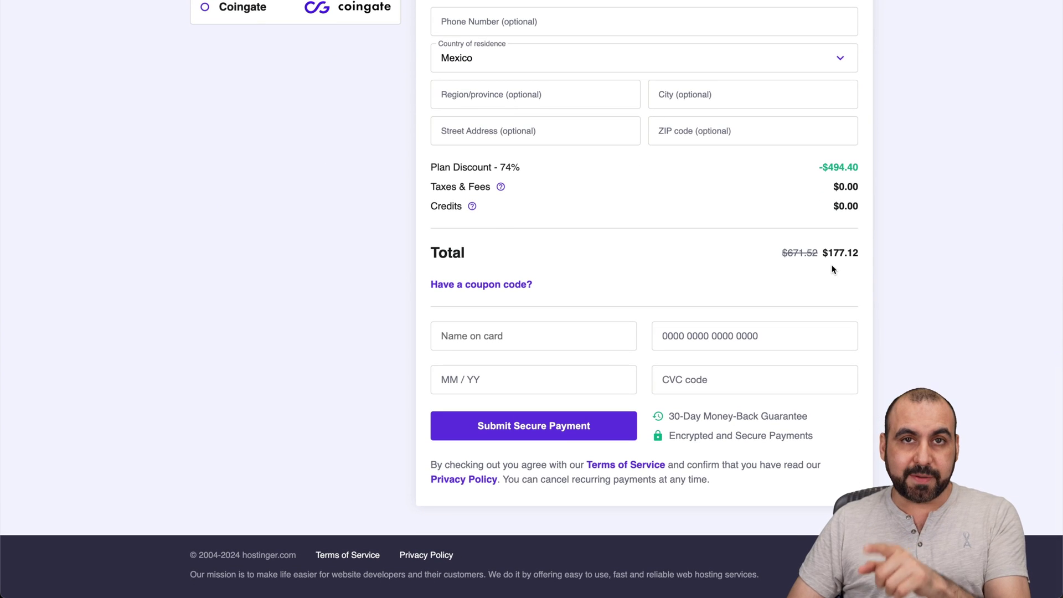
left_click(499, 284)
left_click(493, 316)
type("SA")
type("VEMASTER")
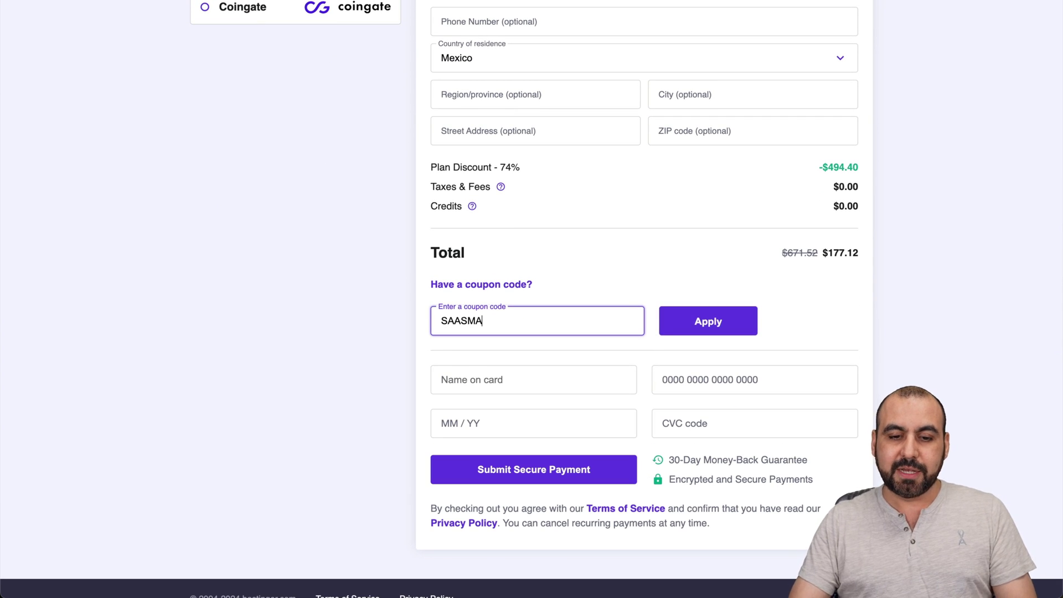
left_click(709, 330)
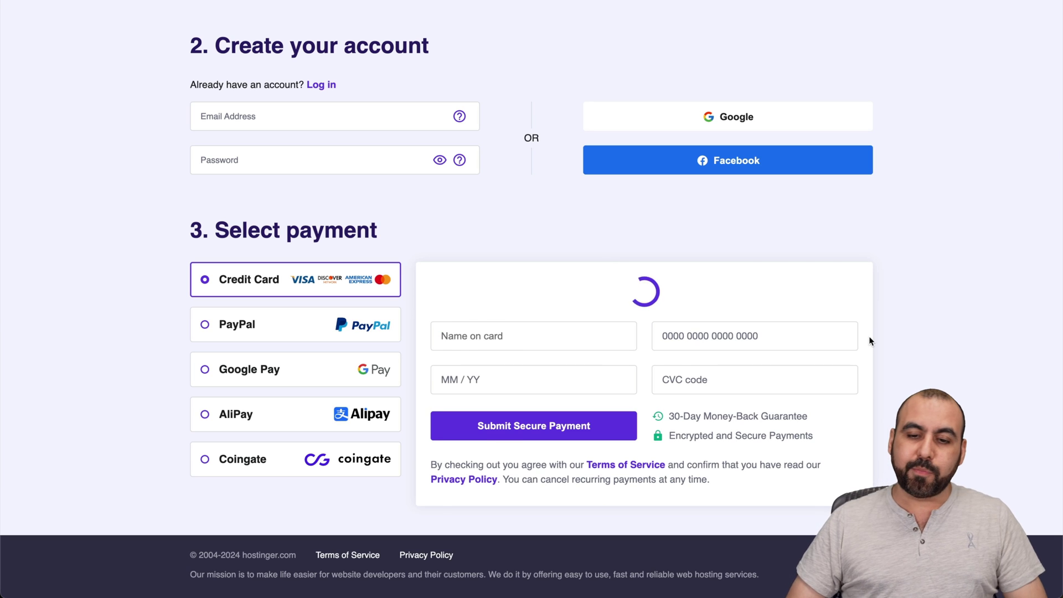
scroll(867, 340, "down", 7)
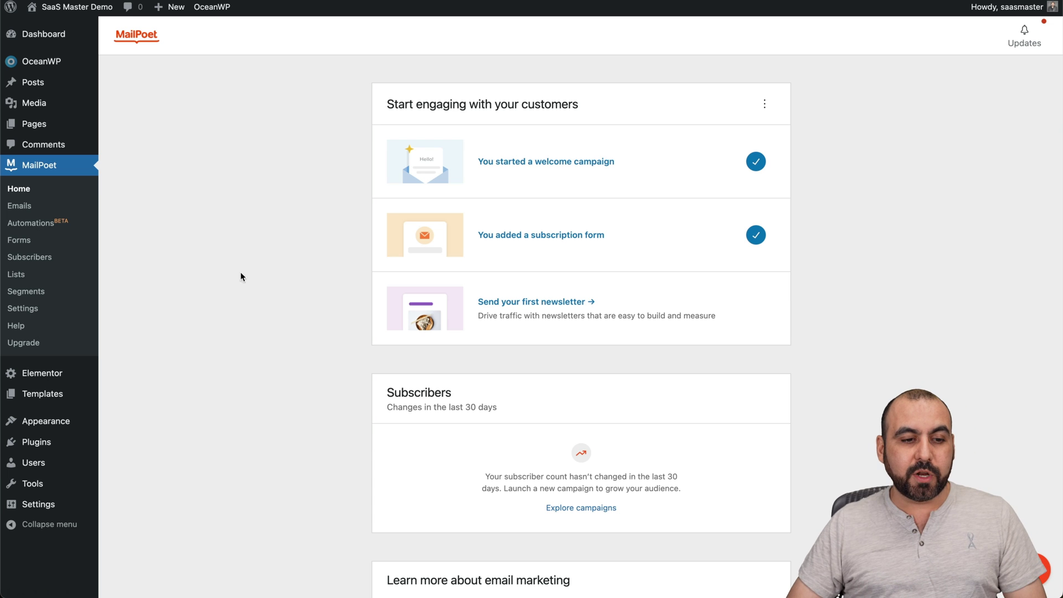
Start a new form and browse the Slide-in, Fixed bar, Below pages and widget templates.
left_click(26, 240)
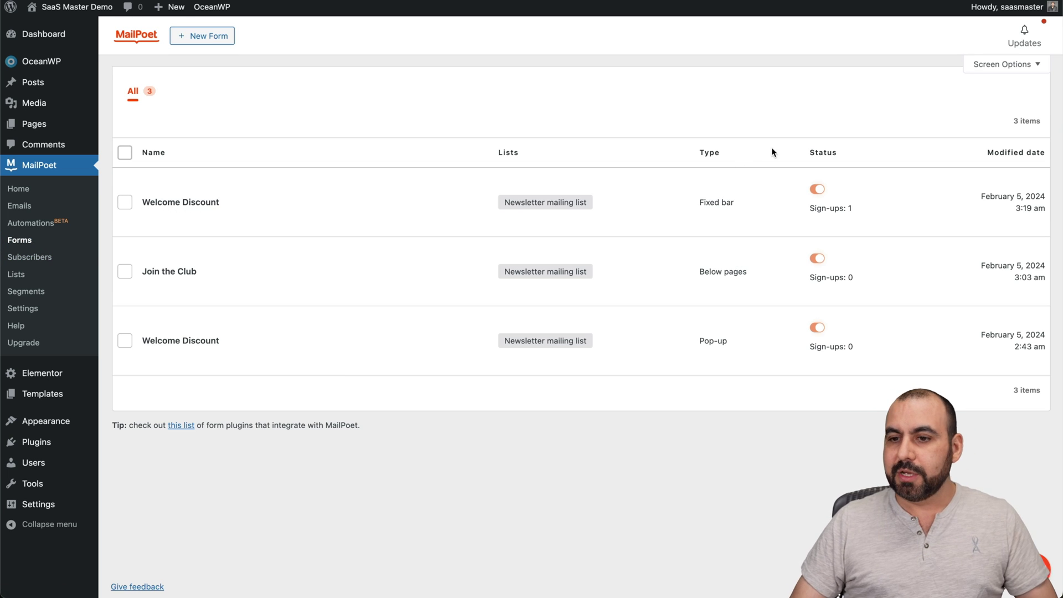
left_click(205, 39)
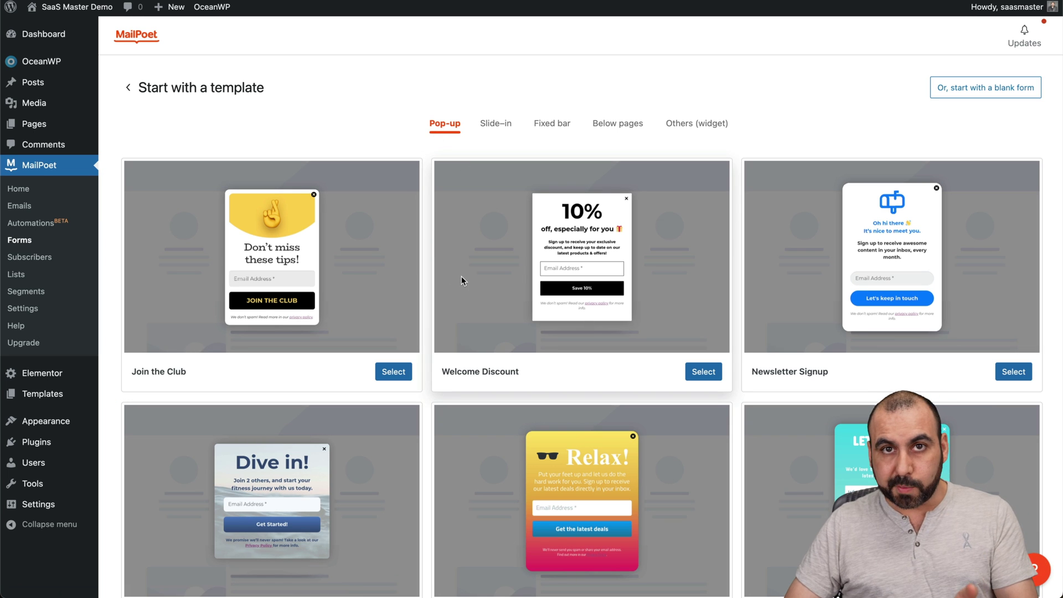
left_click(494, 124)
left_click(551, 127)
left_click(608, 128)
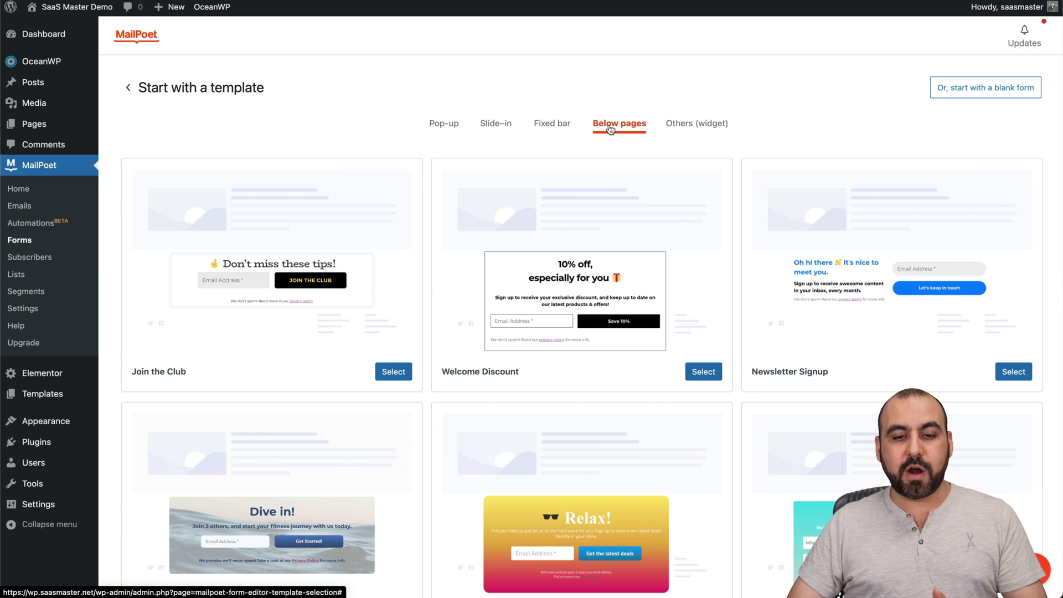
left_click(697, 130)
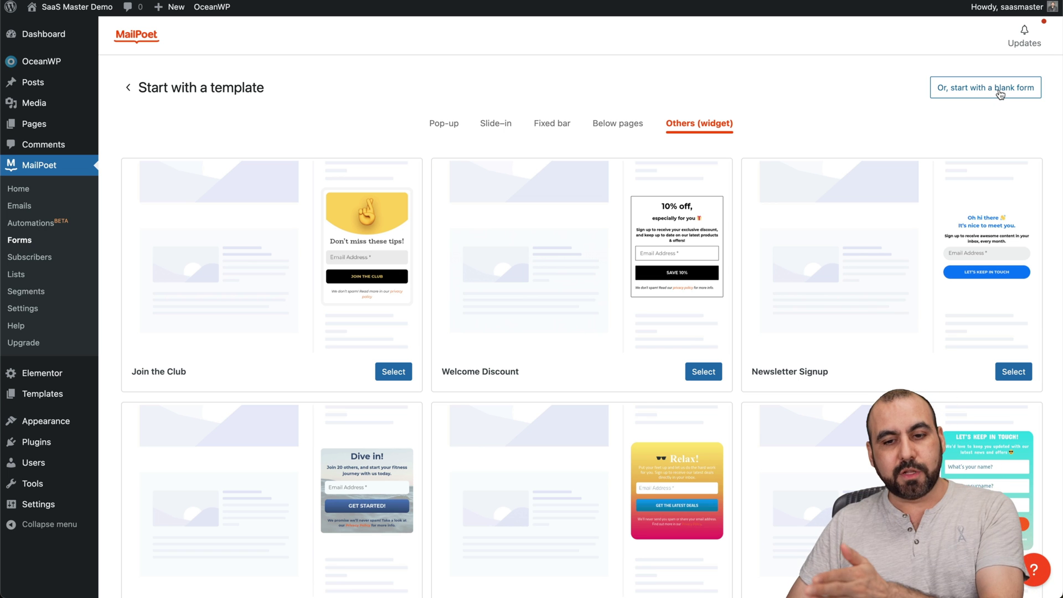
scroll(649, 220, "down", 5)
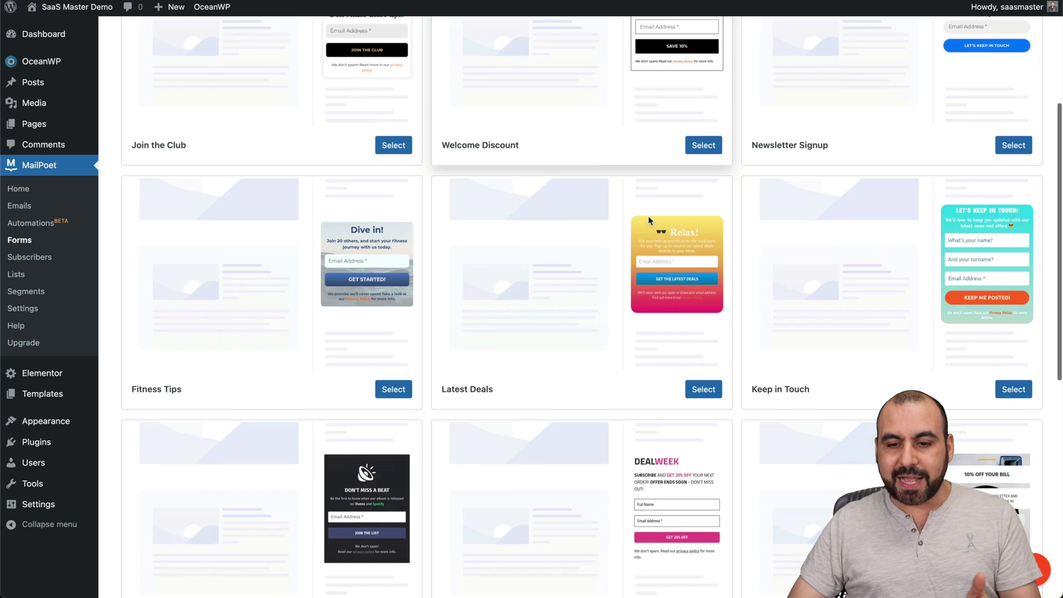
scroll(615, 321, "down", 8)
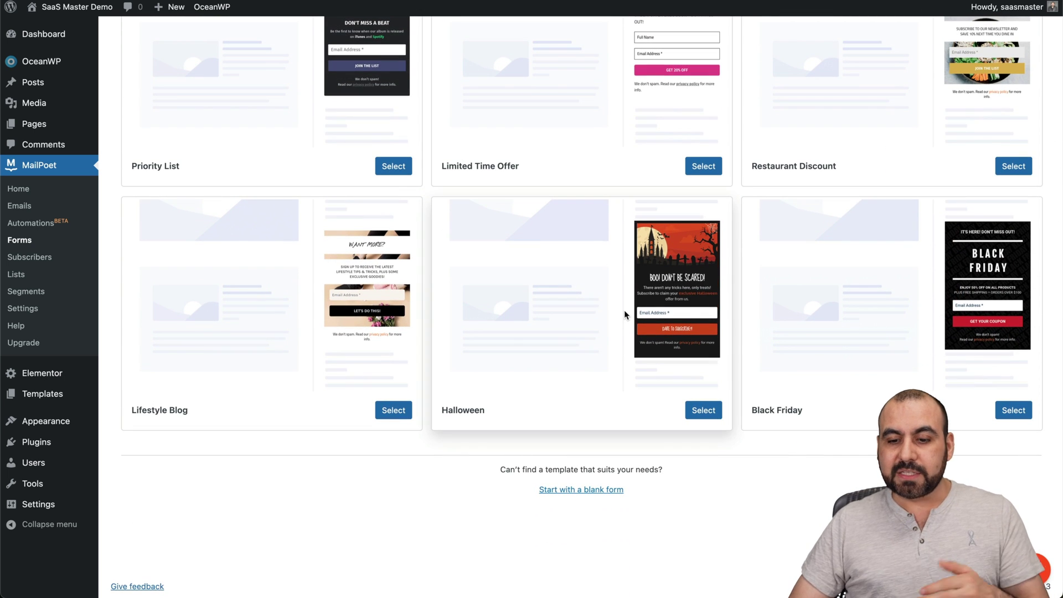
Start from the Black Friday template and change the offer from 50% to 40% off.
left_click(1020, 412)
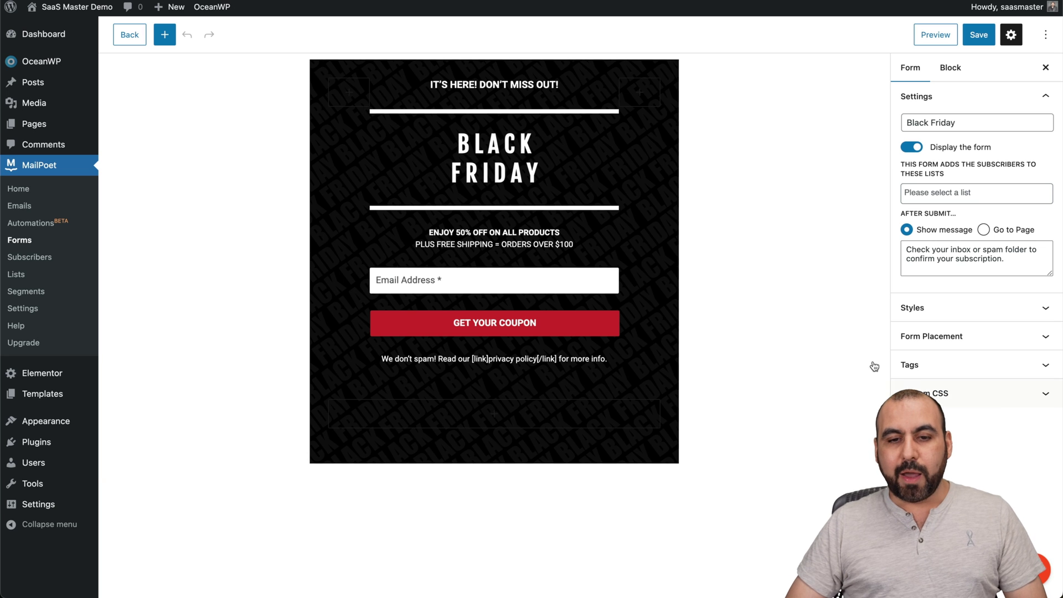
left_click(496, 171)
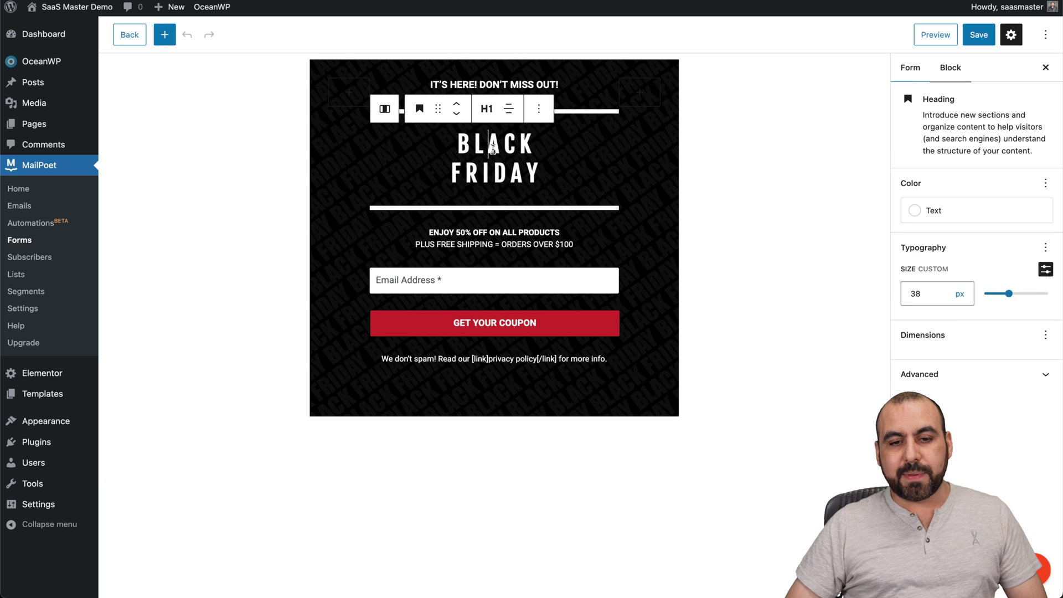
left_click(492, 84)
left_click(494, 136)
left_click(493, 235)
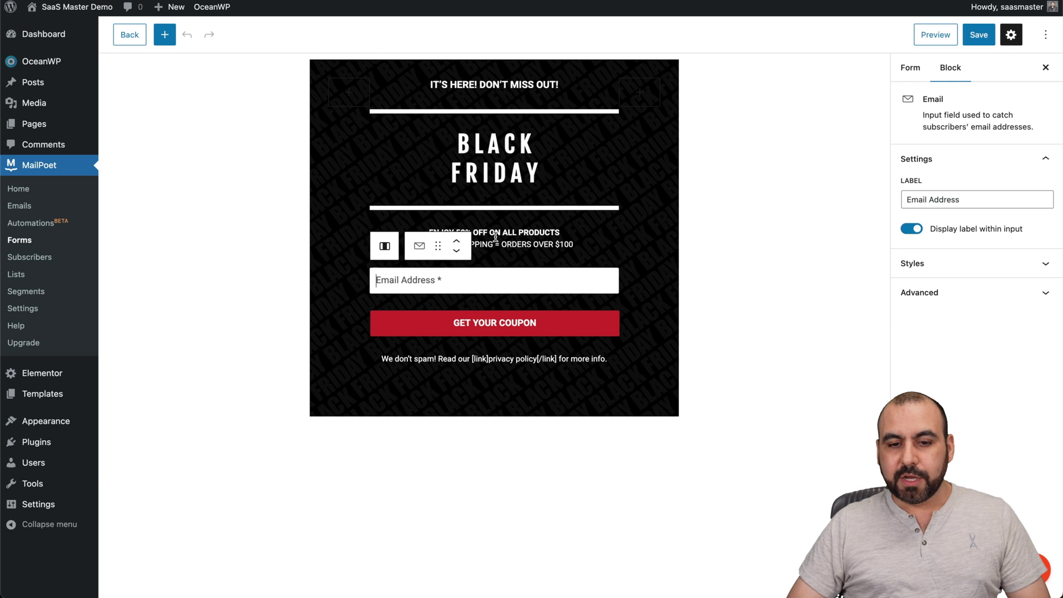
key("Left")
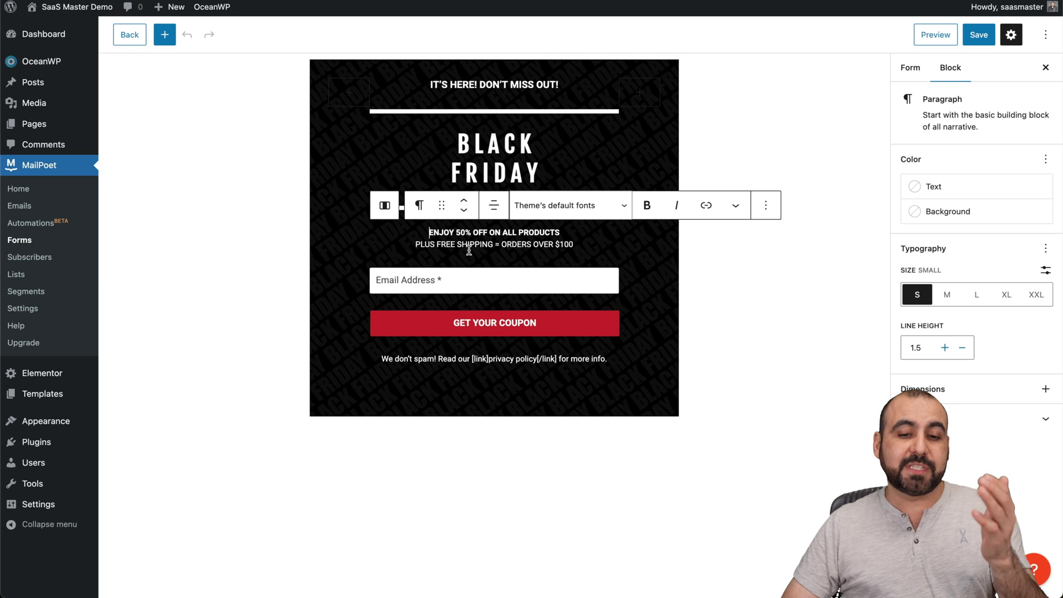
left_click(459, 222)
left_click(459, 232)
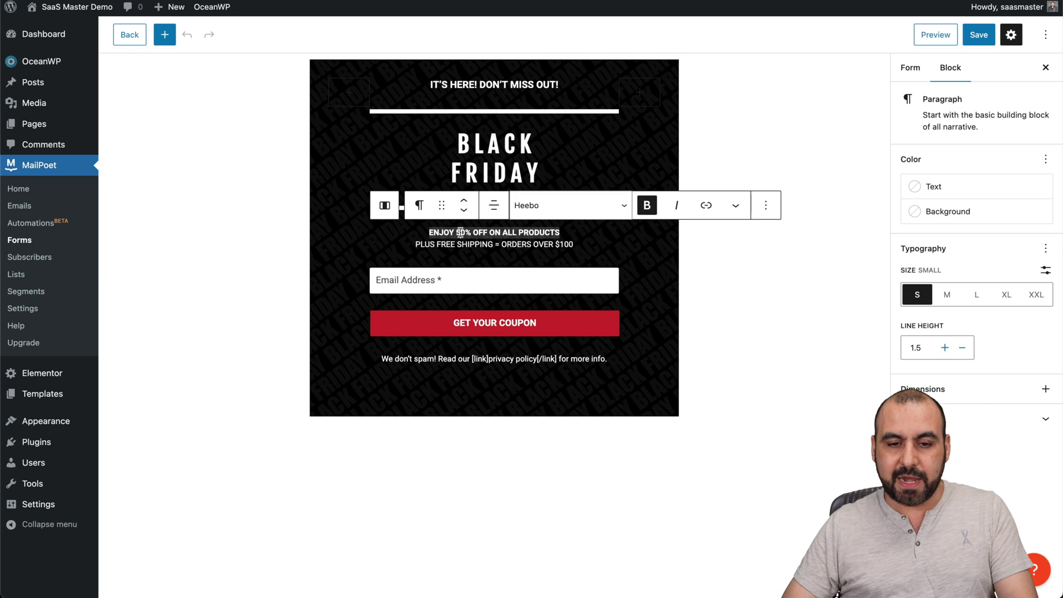
double_click(462, 232)
type("40")
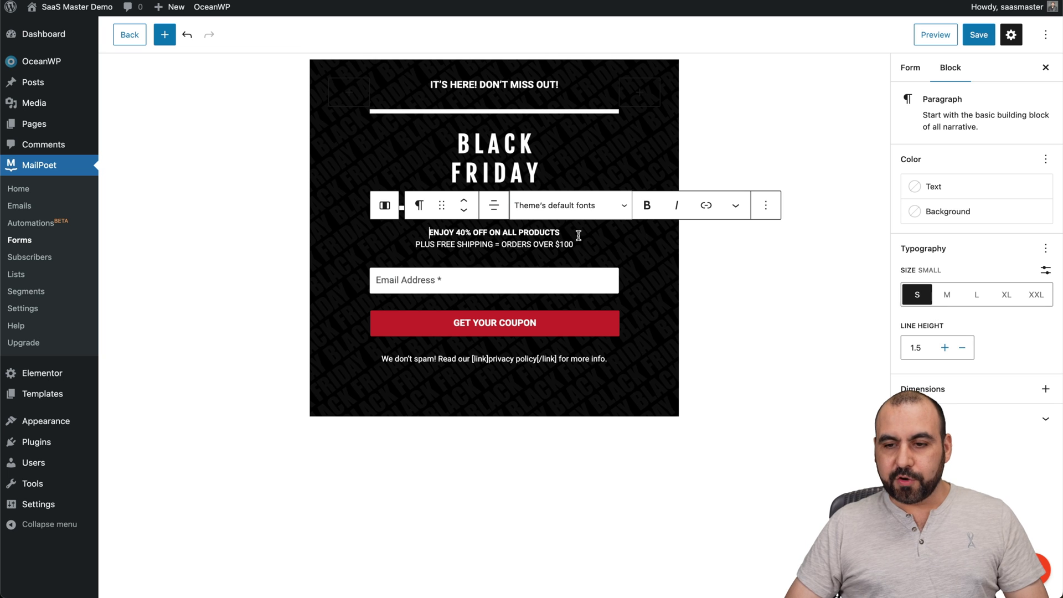
Assign the Newsletter mailing list in form settings and save the form.
left_click(978, 35)
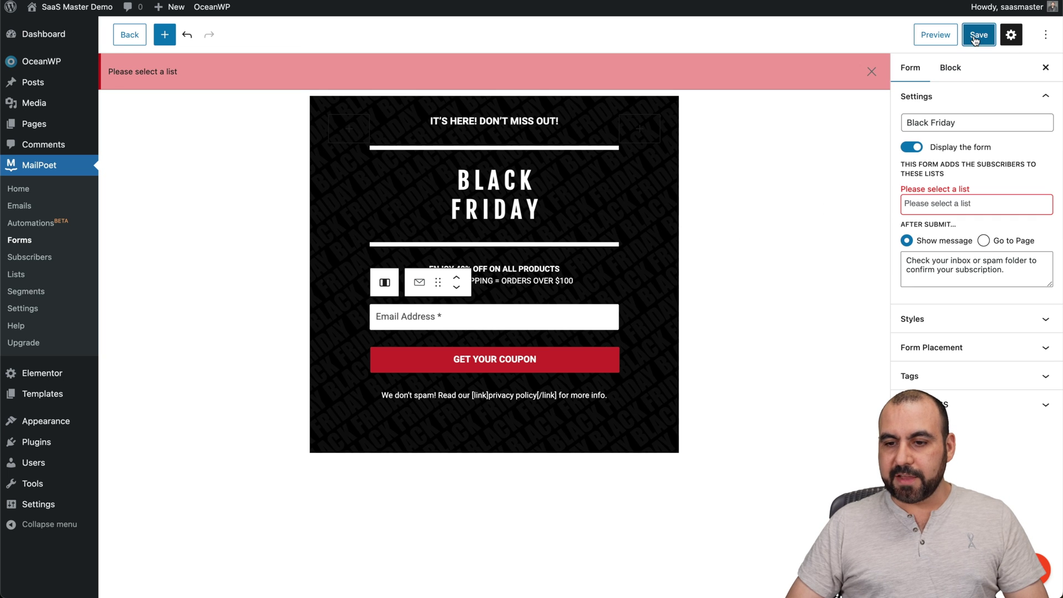
left_click(946, 204)
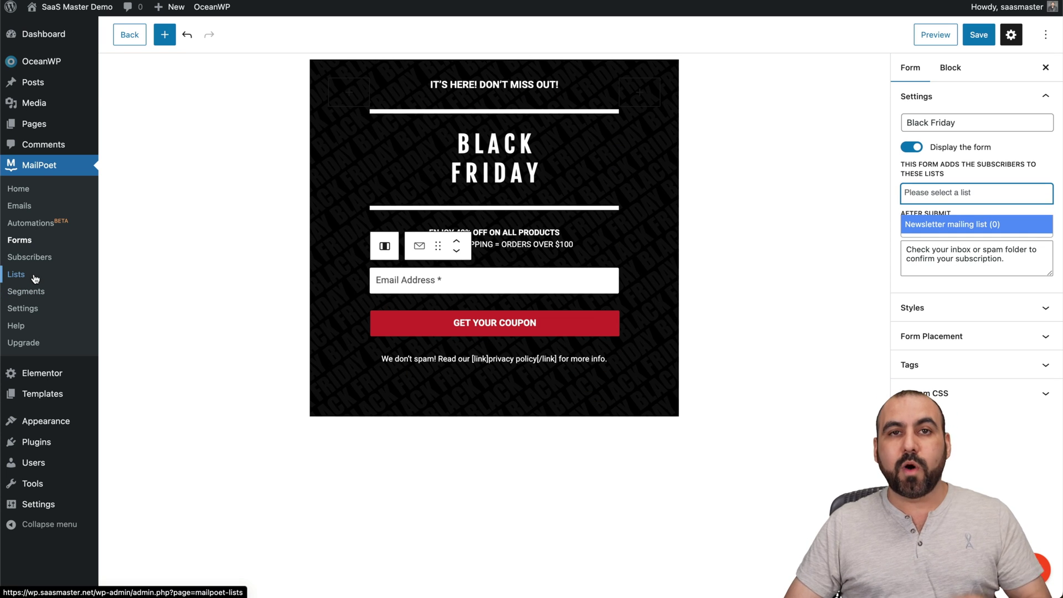
left_click(956, 227)
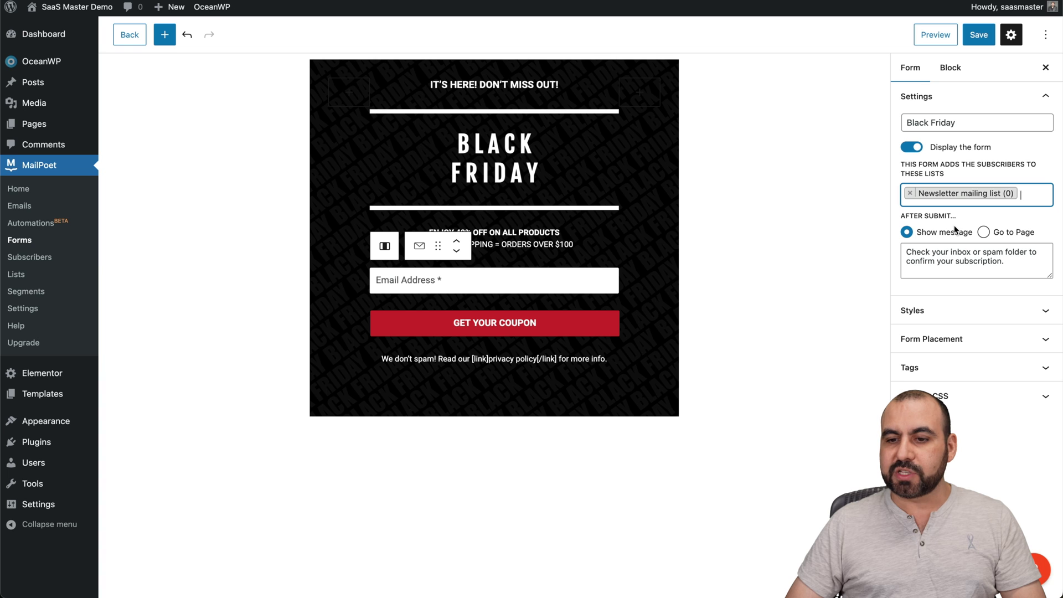
left_click(979, 37)
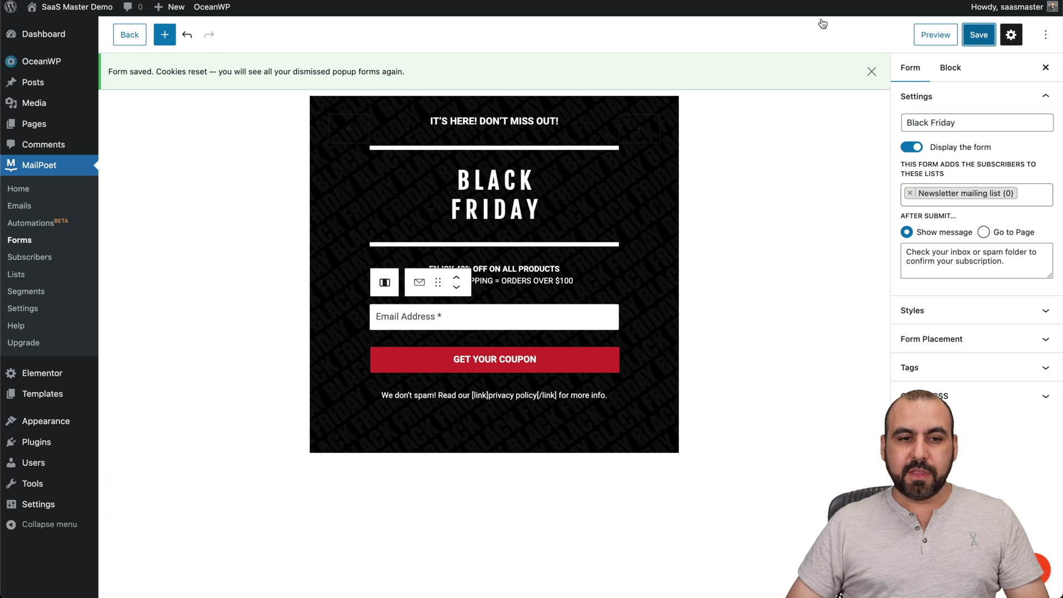
Return to the Forms list, then open the Home page from Pages in Elementor.
left_click(128, 34)
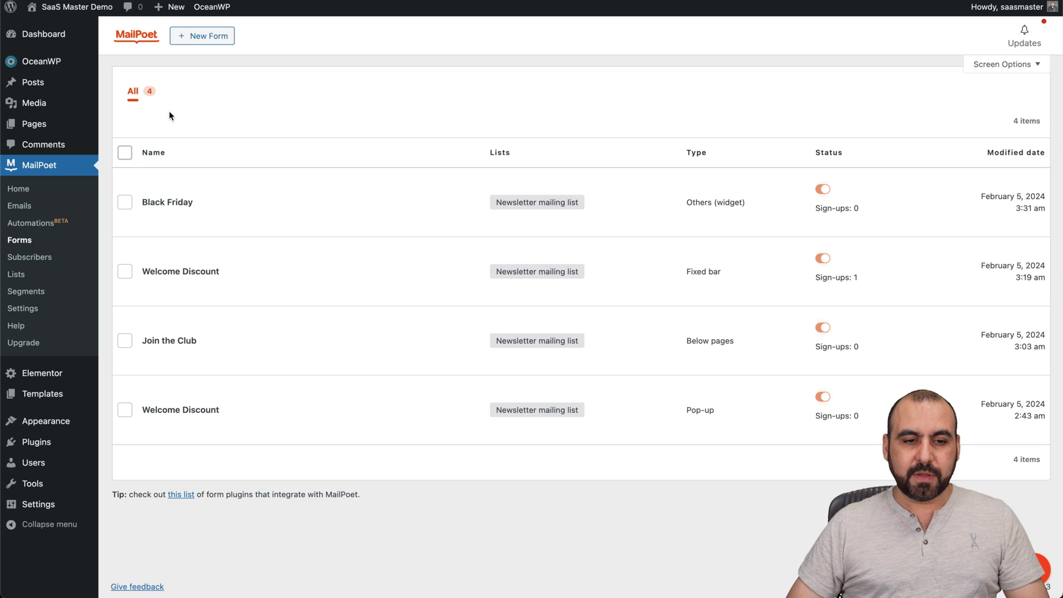
mouse_move(140, 208)
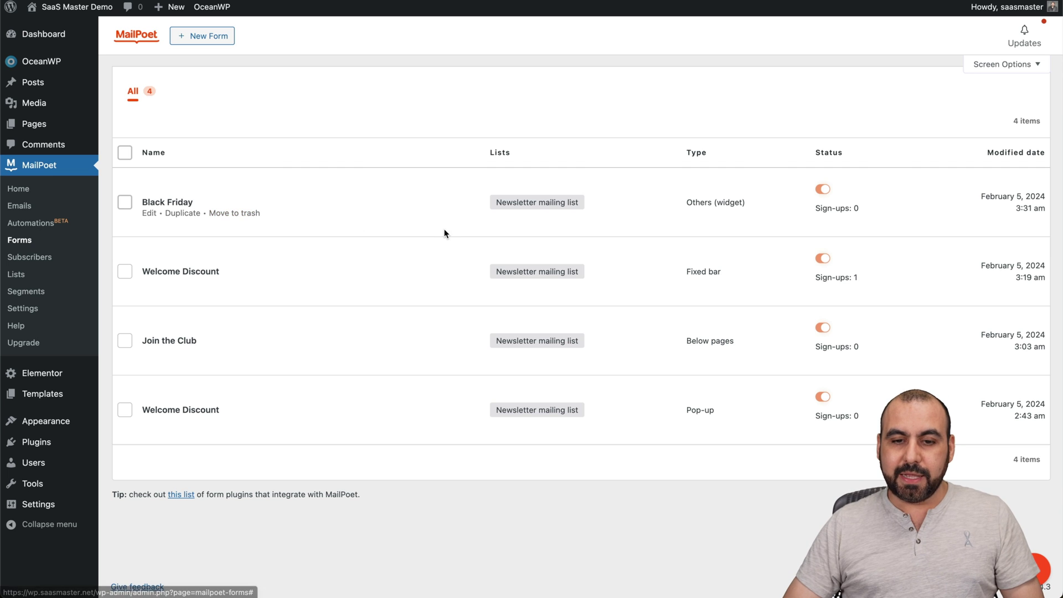
left_click(38, 125)
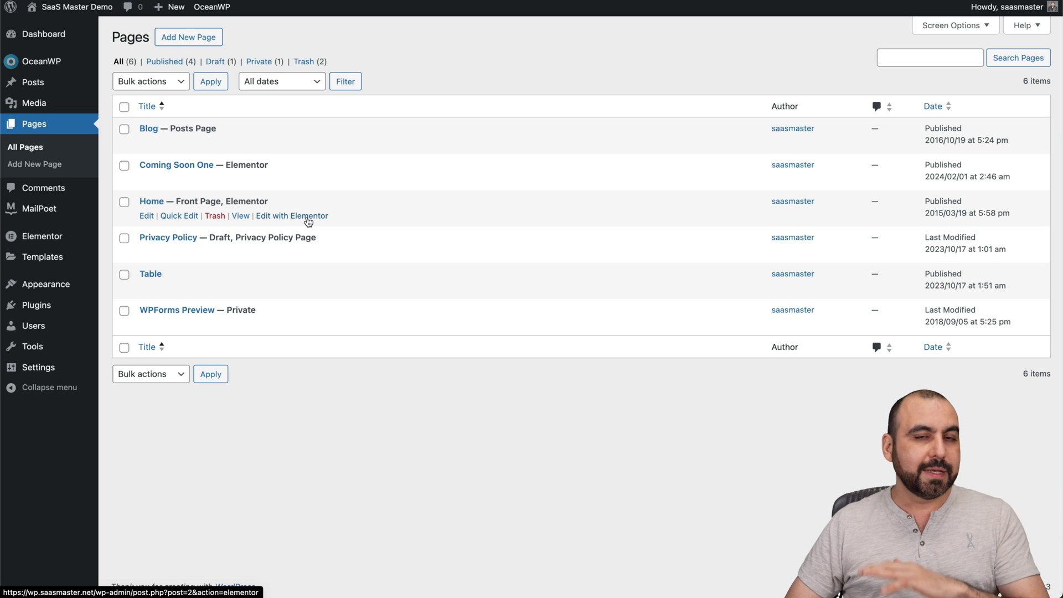
left_click(307, 220)
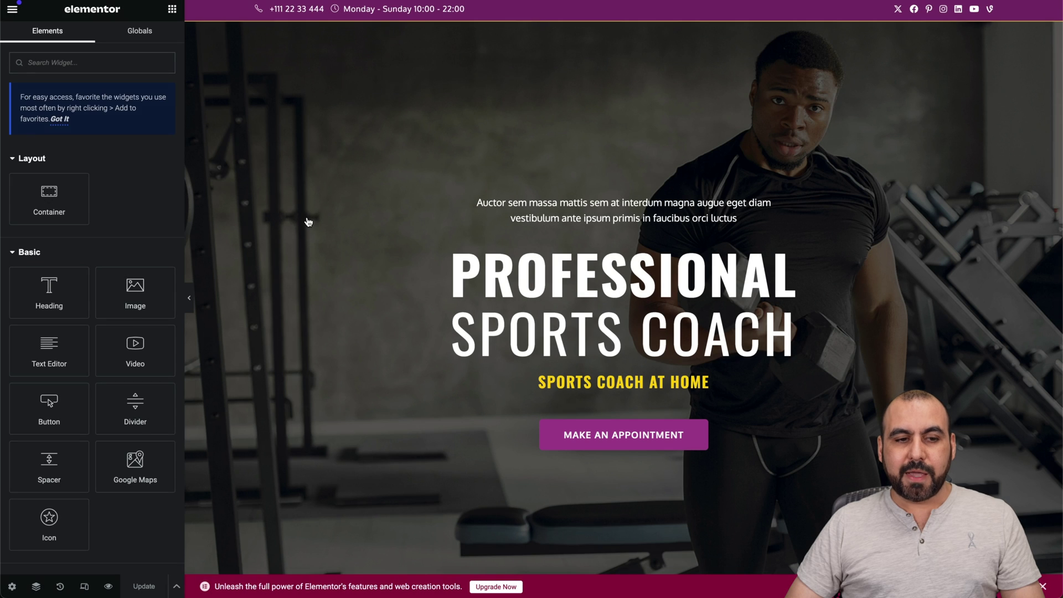
Place the MailPoet Form widget below Make an Appointment, update the page and preview it.
scroll(133, 227, "down", 7)
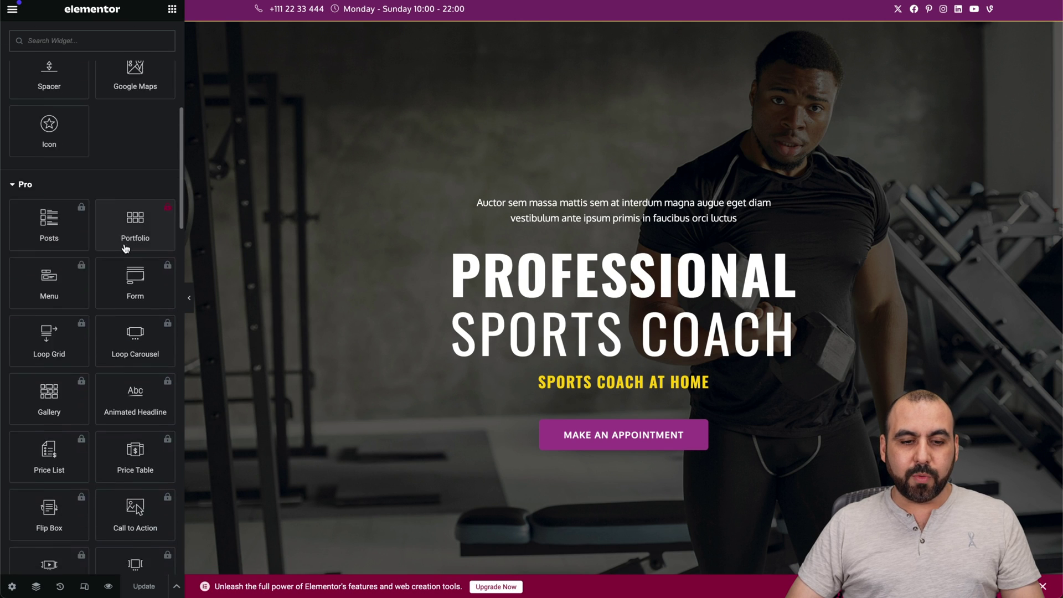
scroll(125, 249, "down", 15)
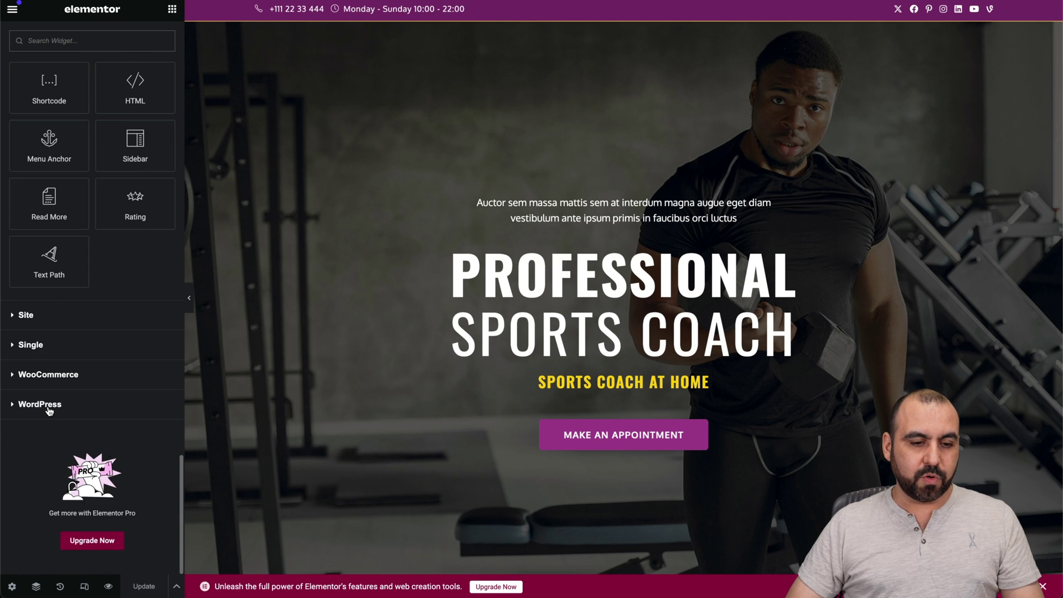
left_click(49, 406)
scroll(45, 343, "down", 4)
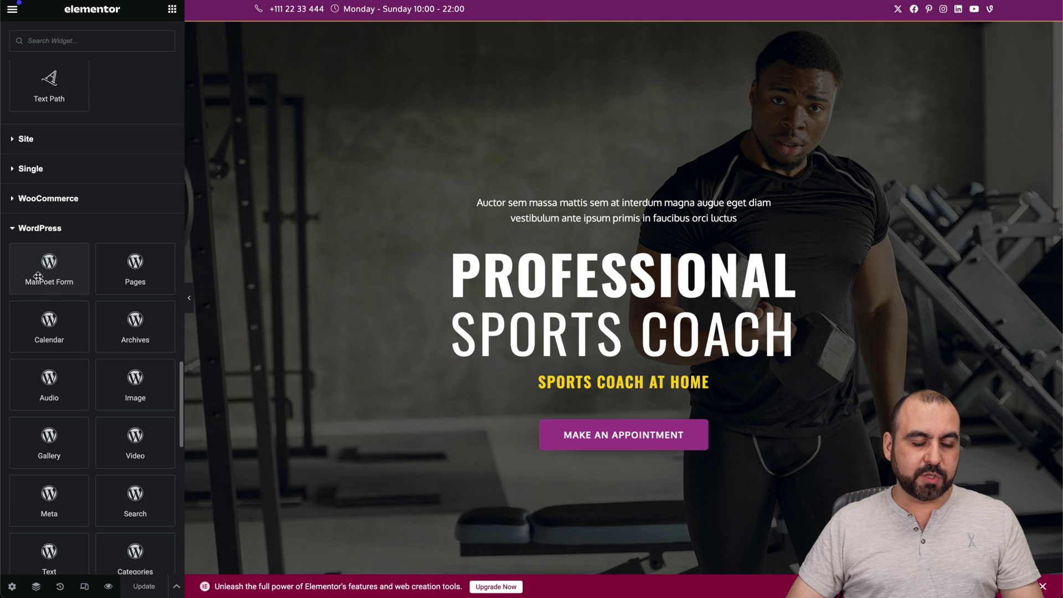
scroll(309, 442, "down", 1)
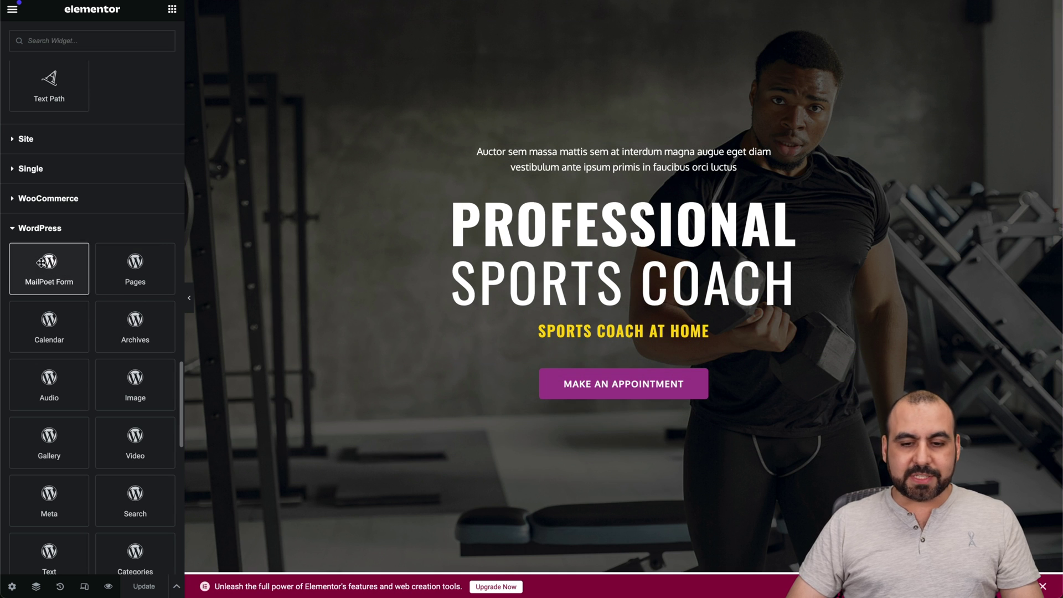
left_click_drag(42, 262, 629, 395)
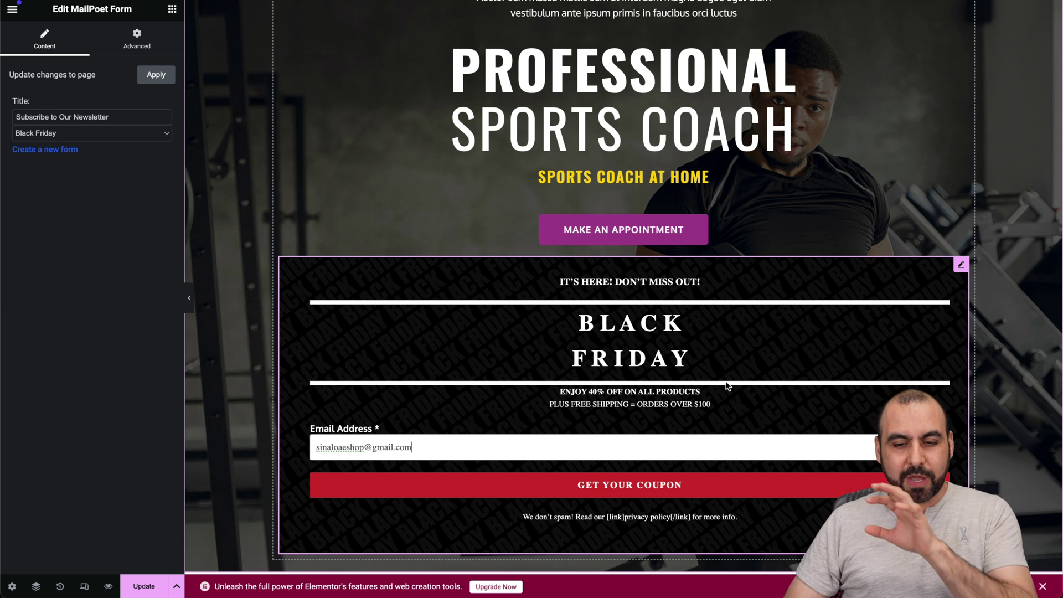
left_click(144, 586)
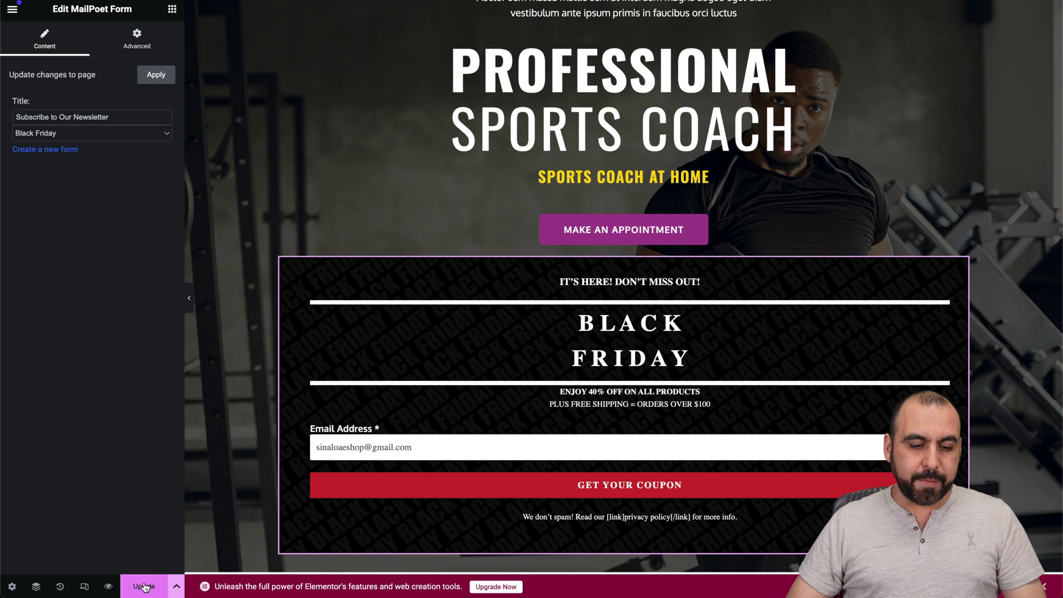
left_click(106, 586)
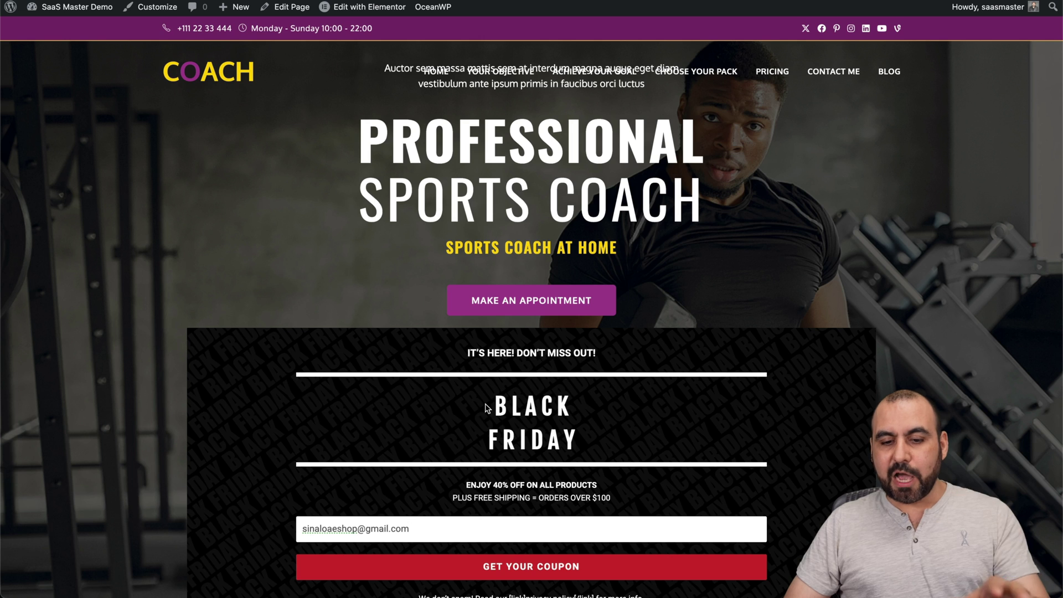
Replace the prefilled email with a test address and submit the Black Friday form.
scroll(486, 408, "down", 5)
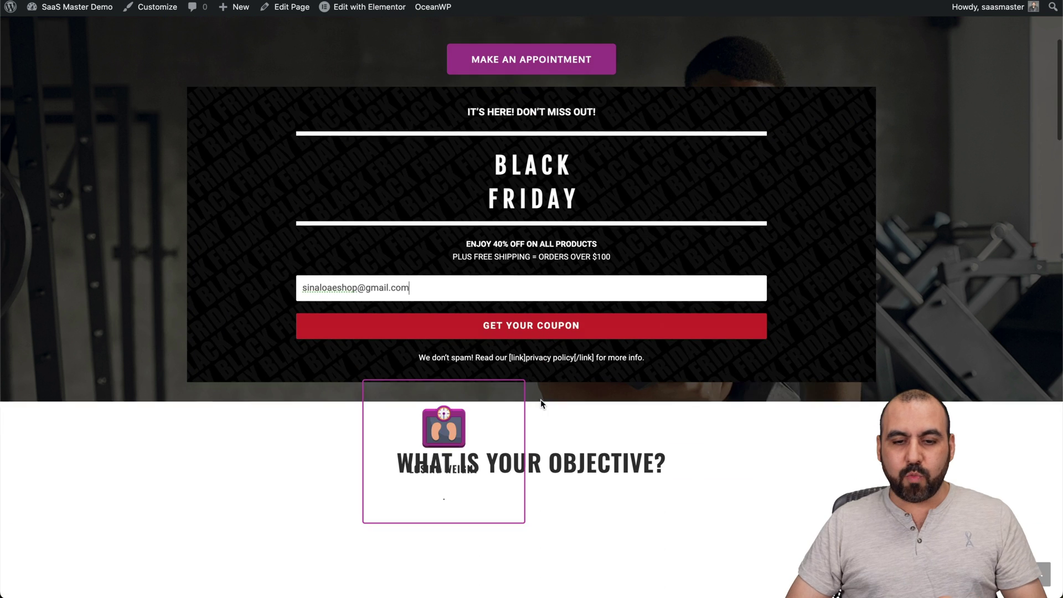
triple_click(408, 288)
key("BackSpace")
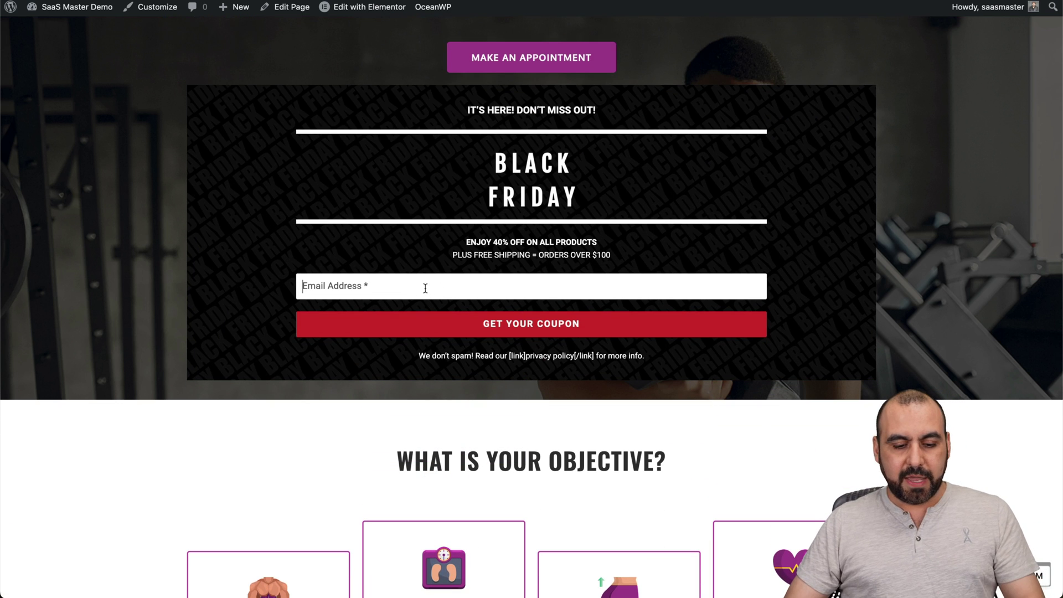
left_click(361, 286)
type("2")
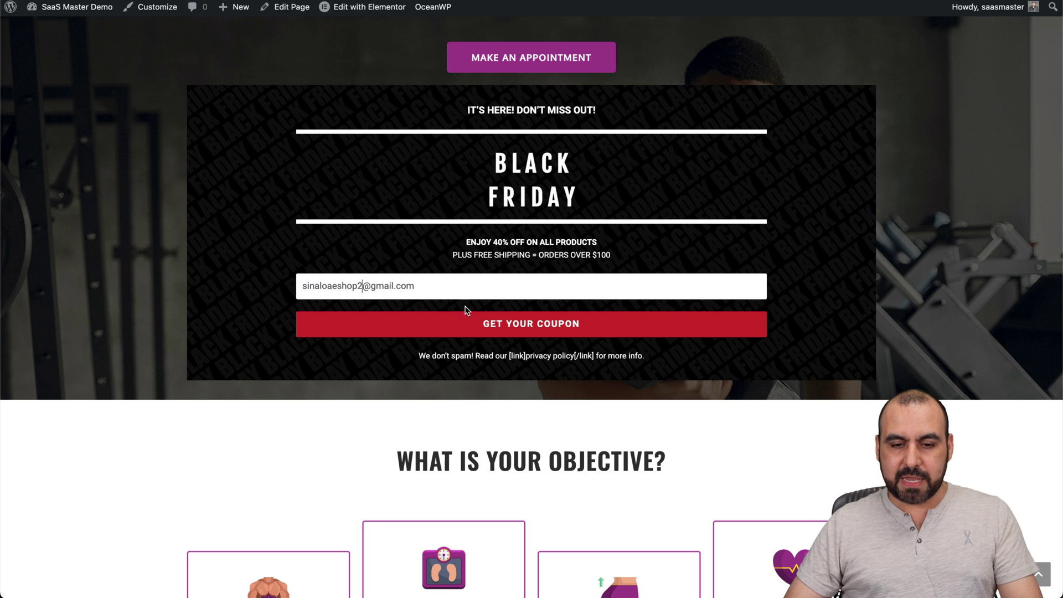
left_click(469, 317)
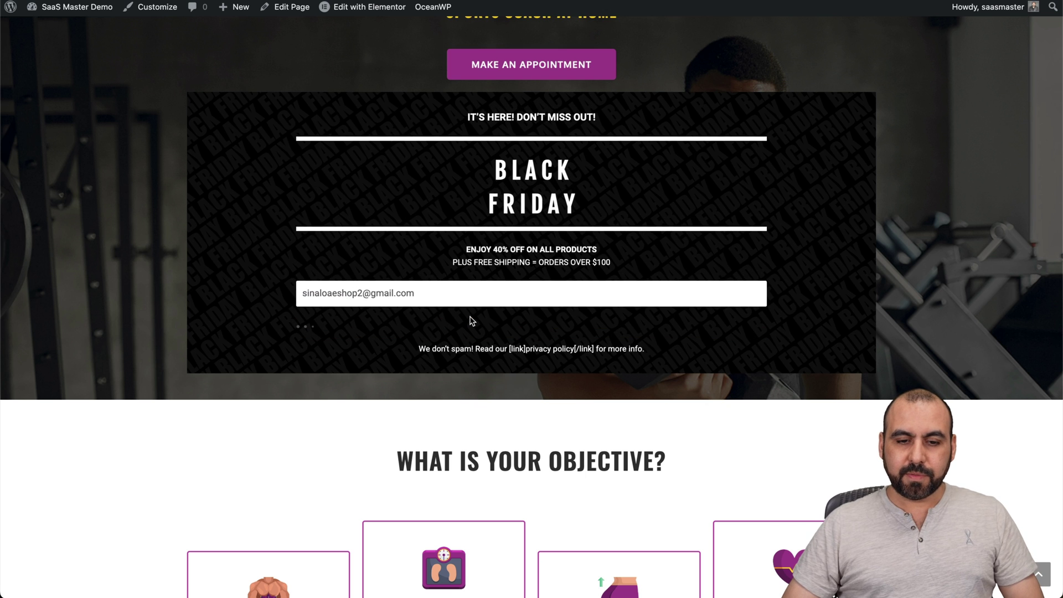
Highlight the confirm-subscription message to check the signup was accepted.
left_click_drag(398, 236, 816, 237)
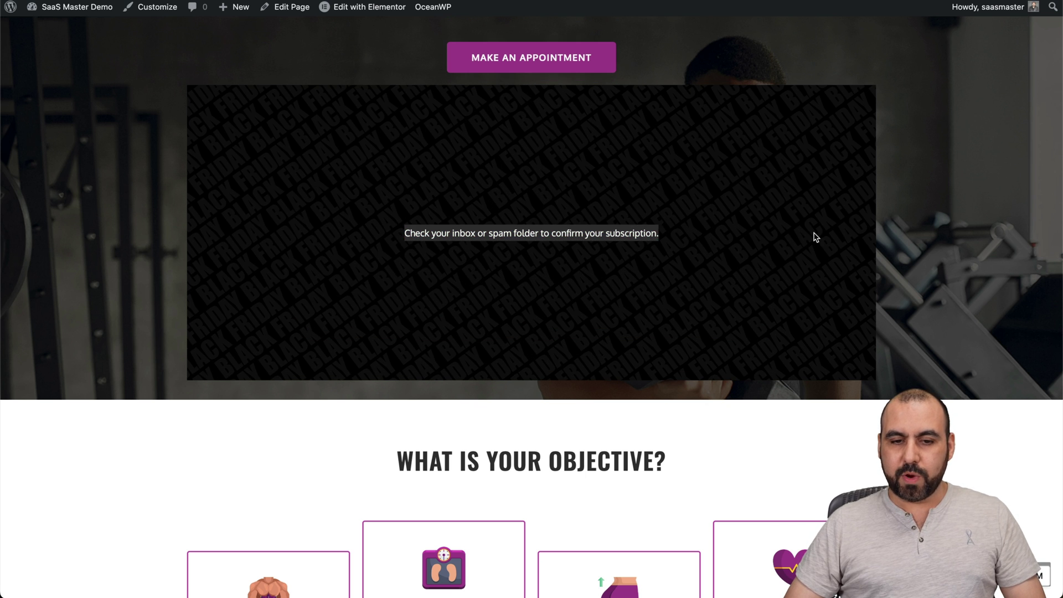
left_click(815, 237)
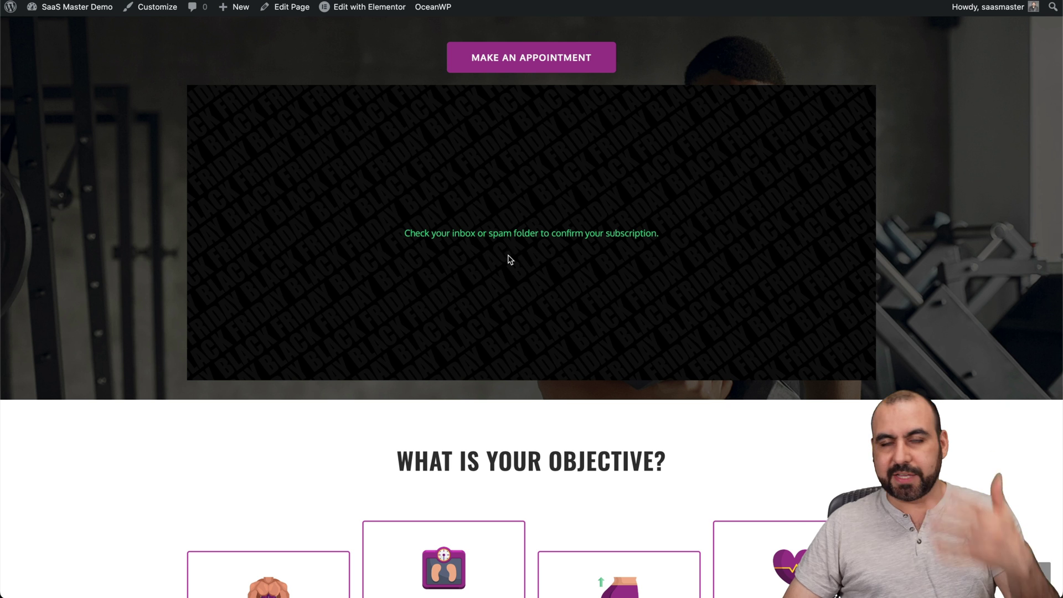
left_click_drag(414, 232, 691, 245)
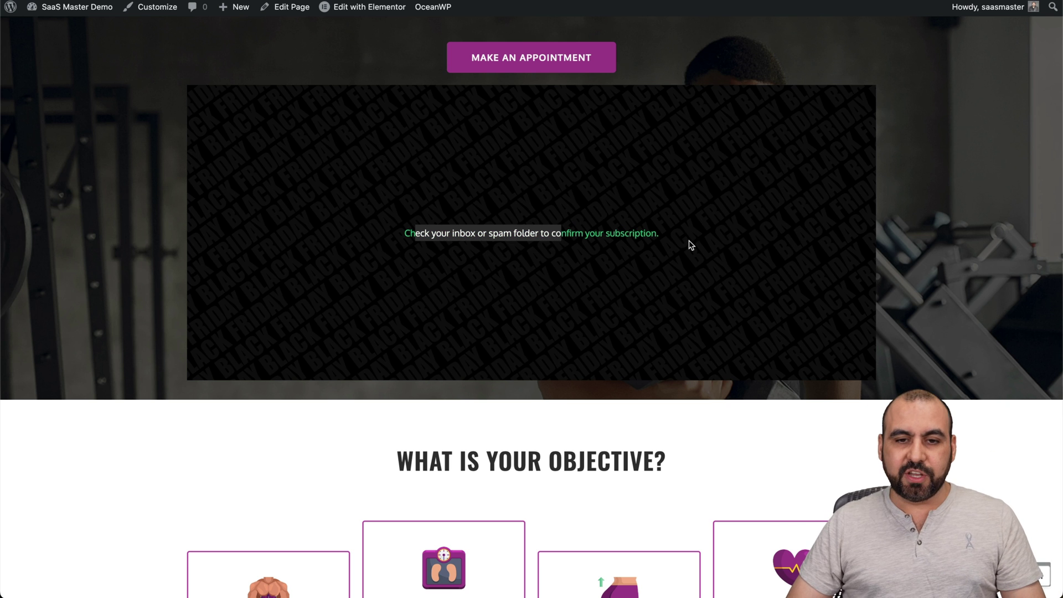
left_click(691, 245)
scroll(691, 245, "up", 5)
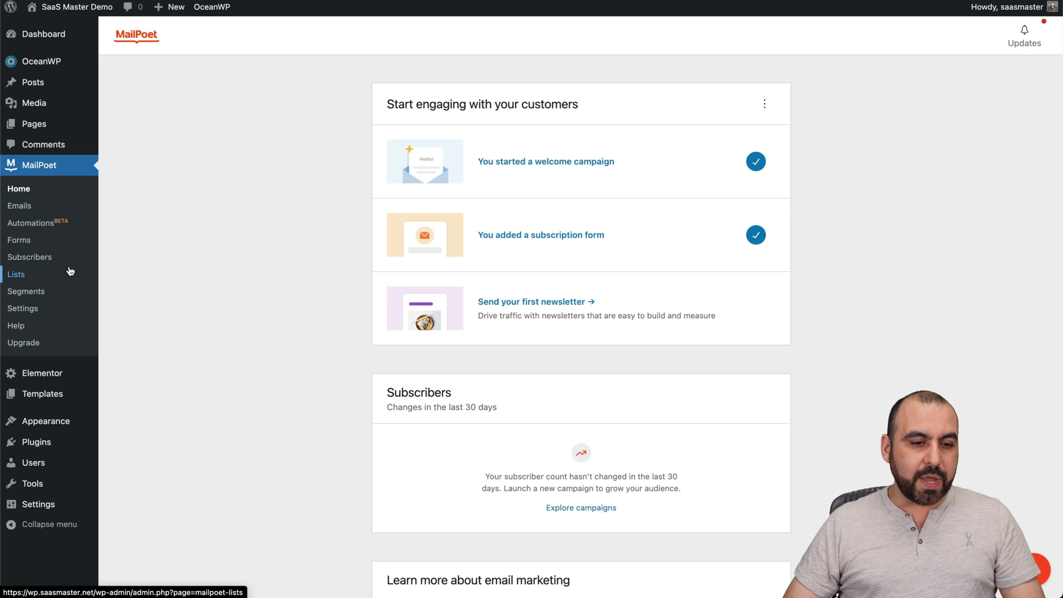
Check Subscribers, Automations and the Post Notification, Re-engagement and Newsletter tabs, then start a new email.
left_click(45, 257)
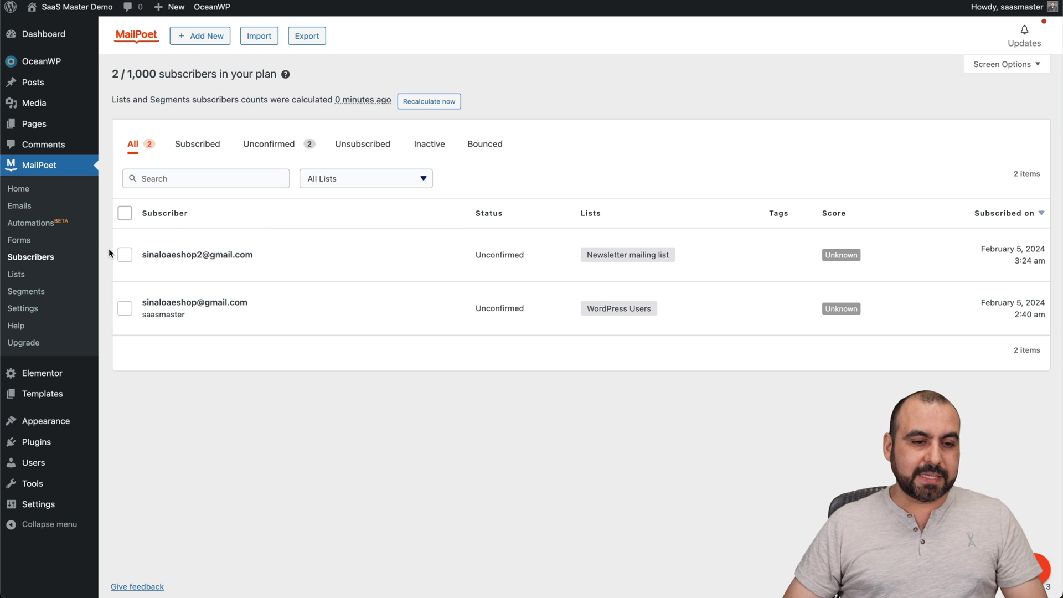
left_click(45, 224)
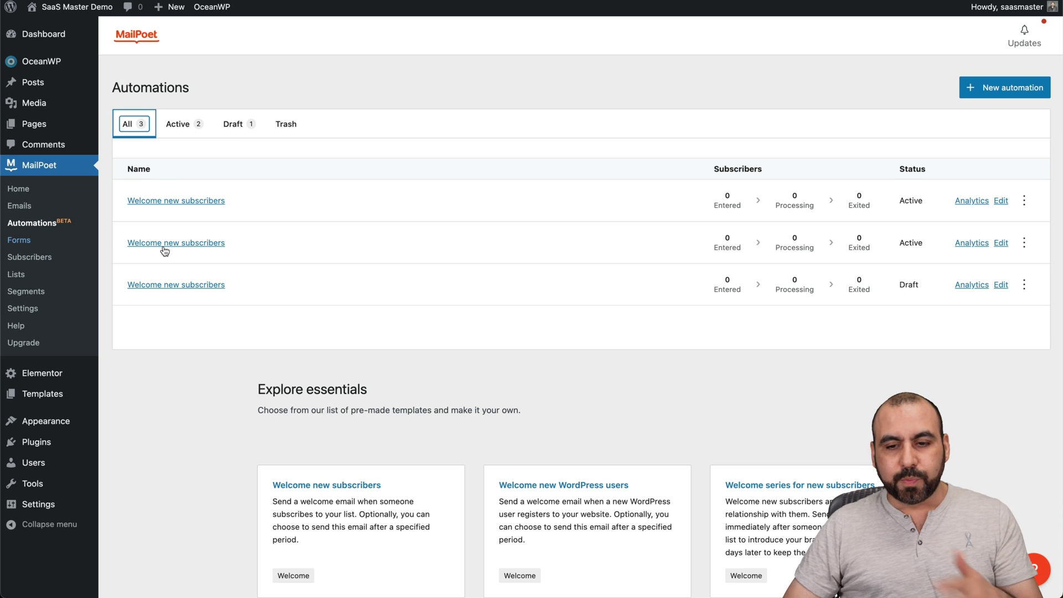
left_click(37, 208)
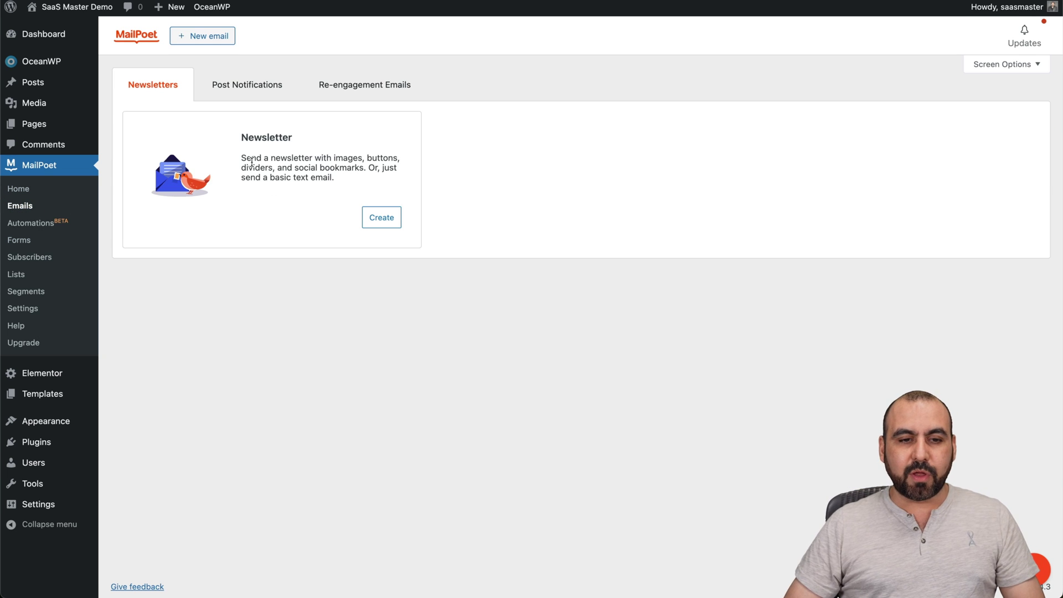
left_click(244, 84)
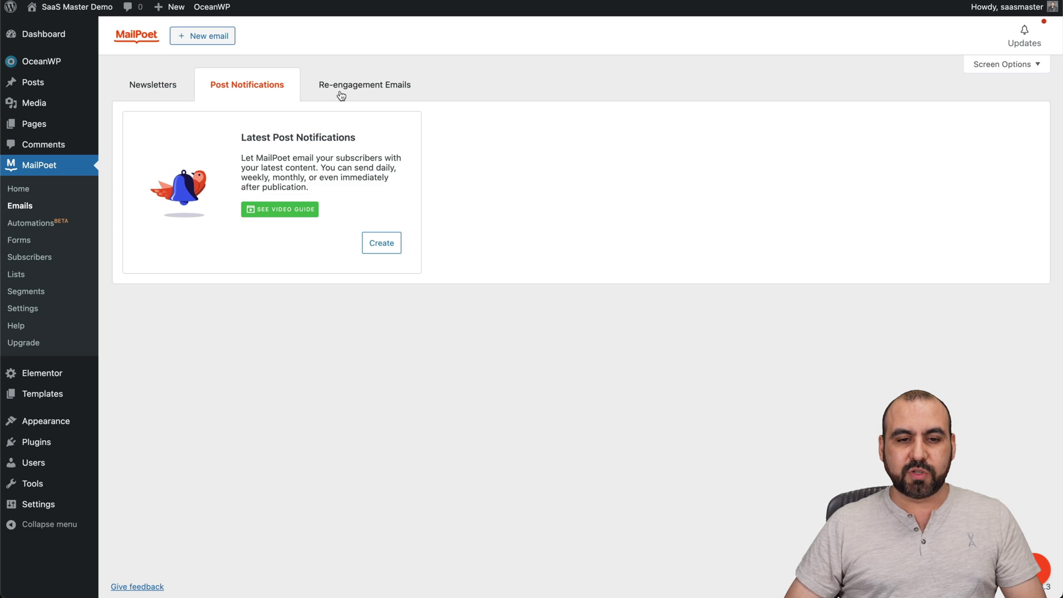
left_click(363, 93)
left_click(173, 86)
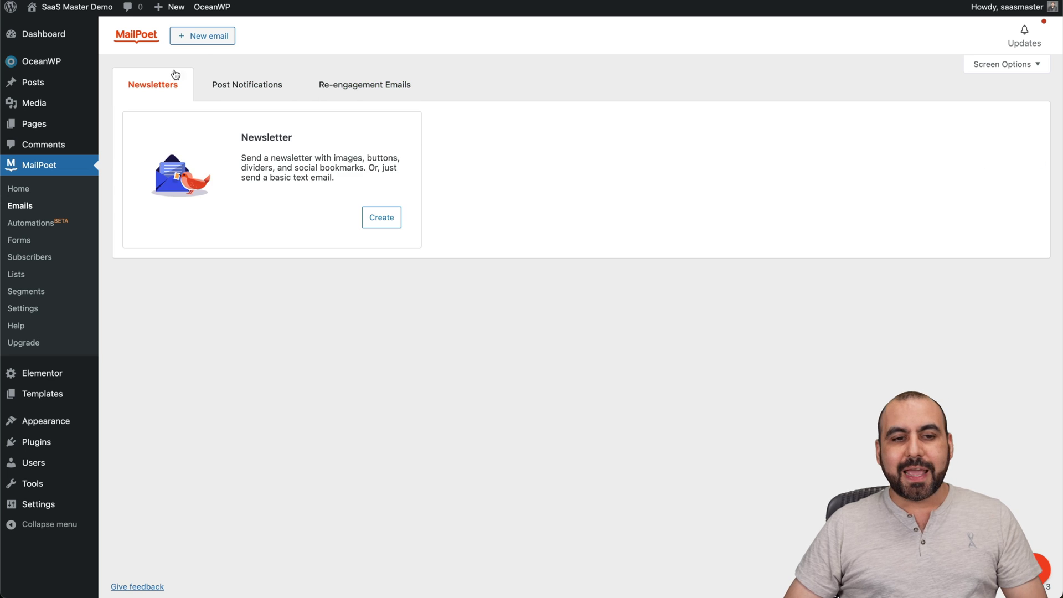
left_click(213, 35)
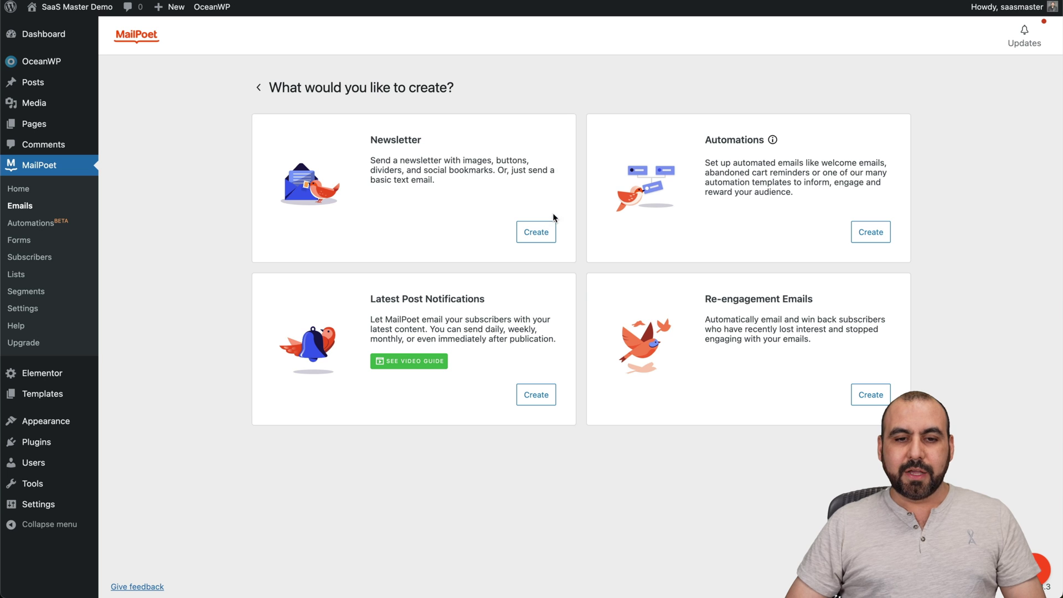
Create a new standard newsletter from the Farmers Market template.
left_click(535, 243)
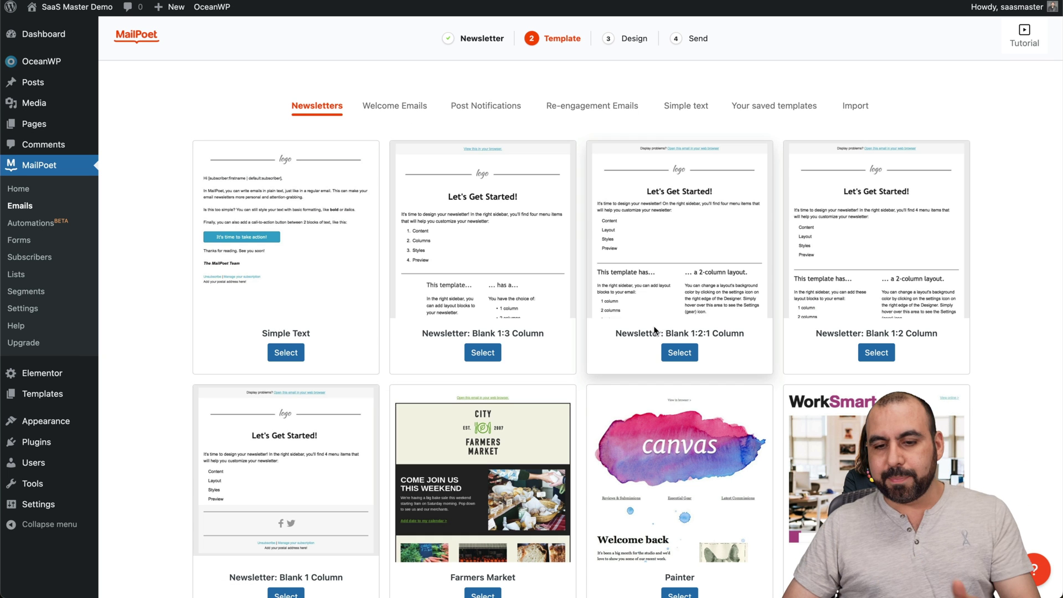
scroll(660, 456, "down", 4)
left_click(484, 361)
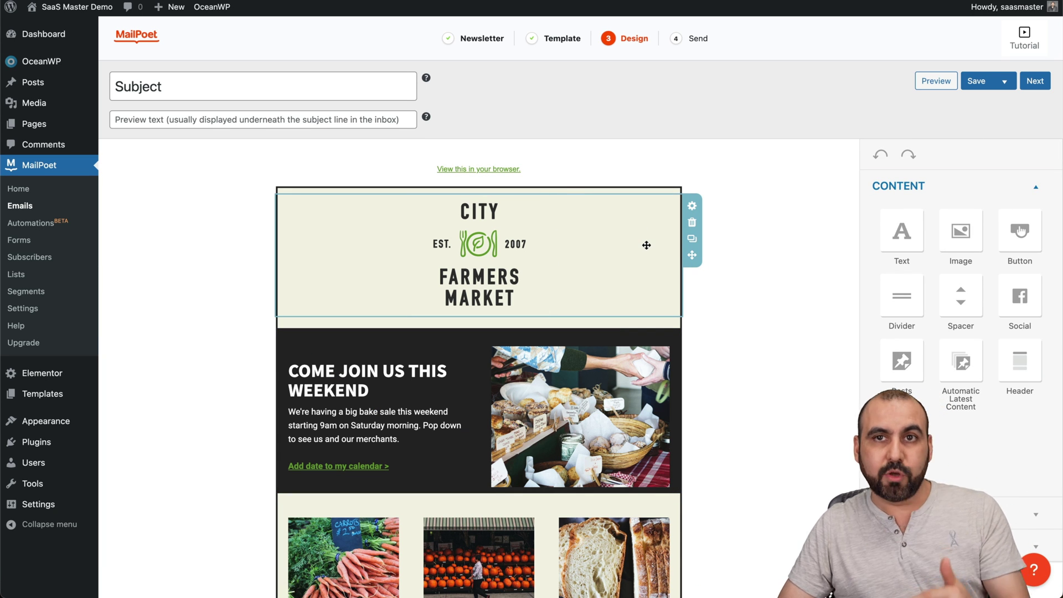
Switch to MailPoet Automations to view the three Welcome new subscribers automations.
left_click(25, 230)
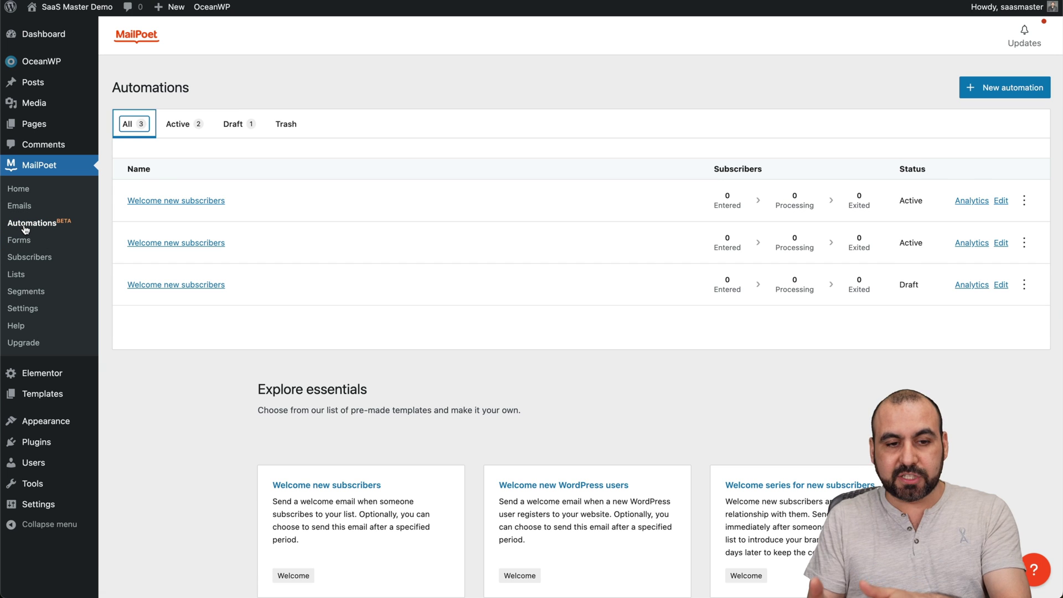